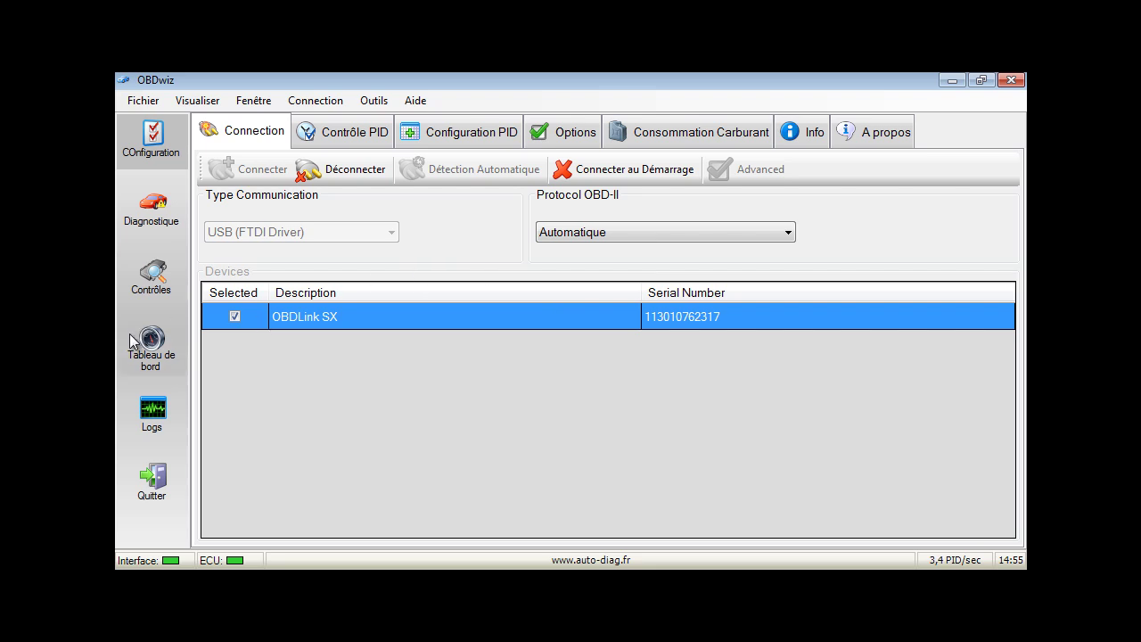
Review the vehicle's error codes, the Tableau de bord gauges and the Logs graph page
left_click(152, 210)
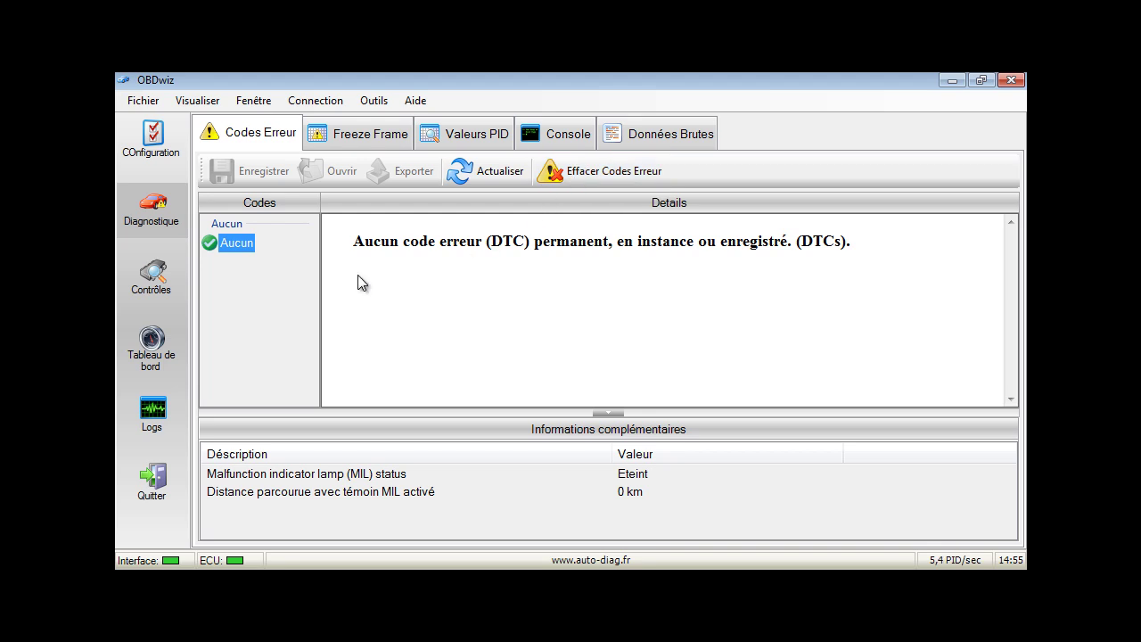
left_click(153, 341)
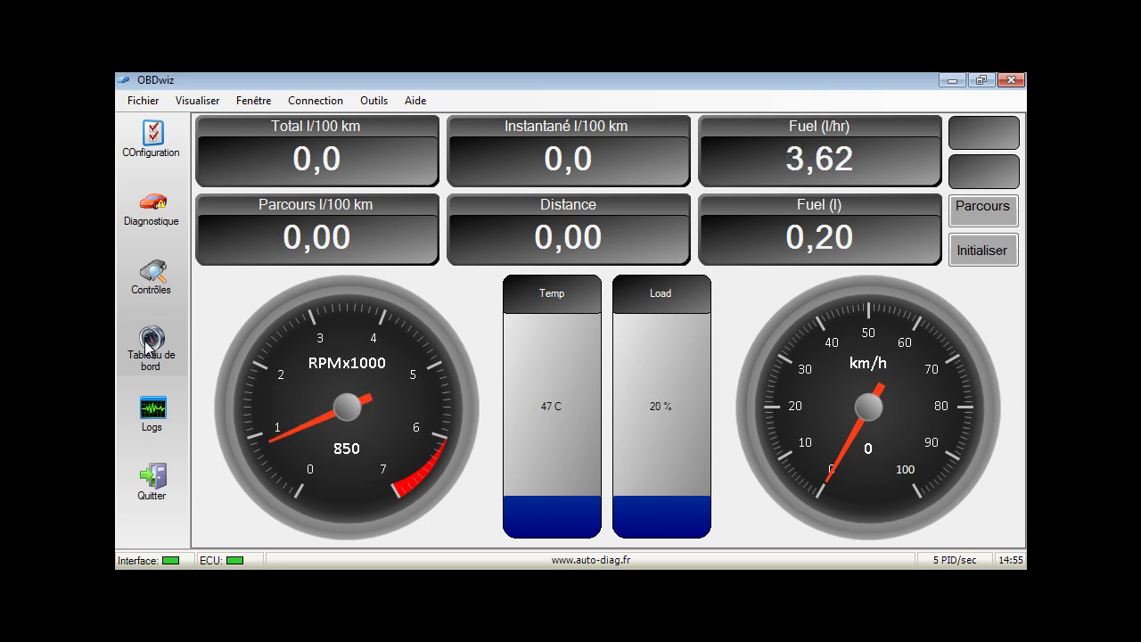
left_click(152, 410)
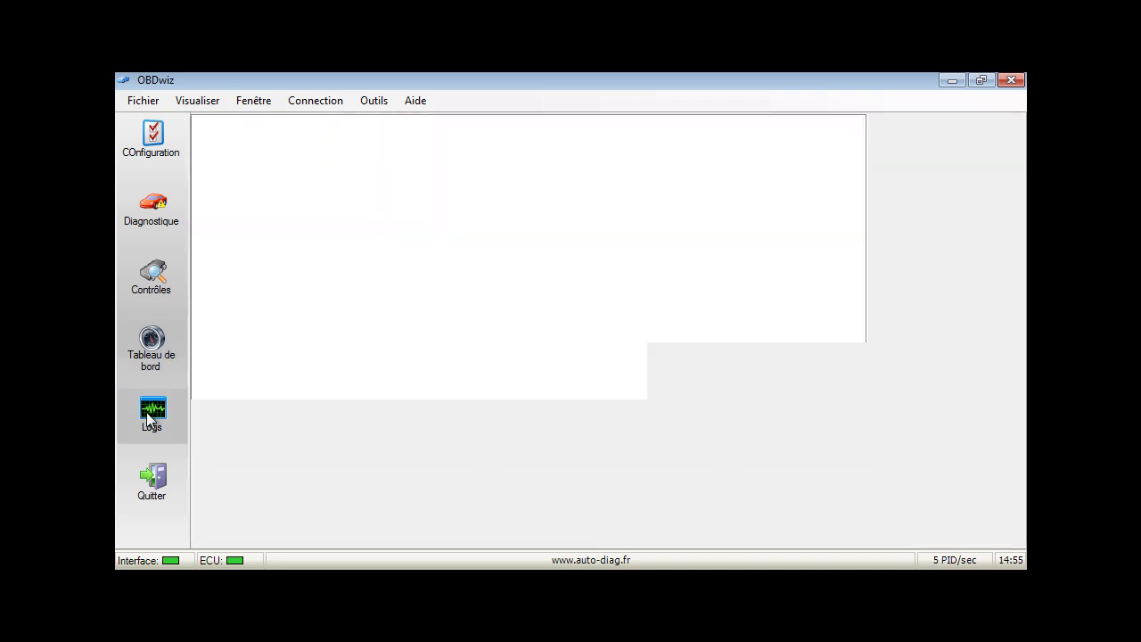
left_click(723, 389)
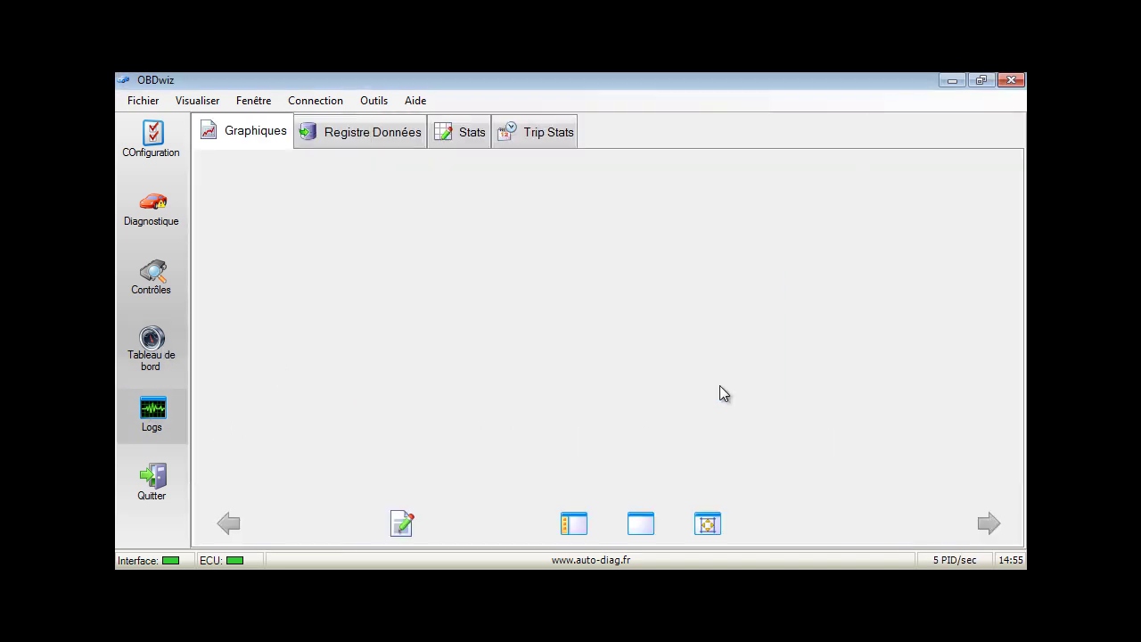
Review the Contrôles sections for control tests, oxygen sensors, on-board controls and vehicle information, accepting the engine-running warning
left_click(173, 274)
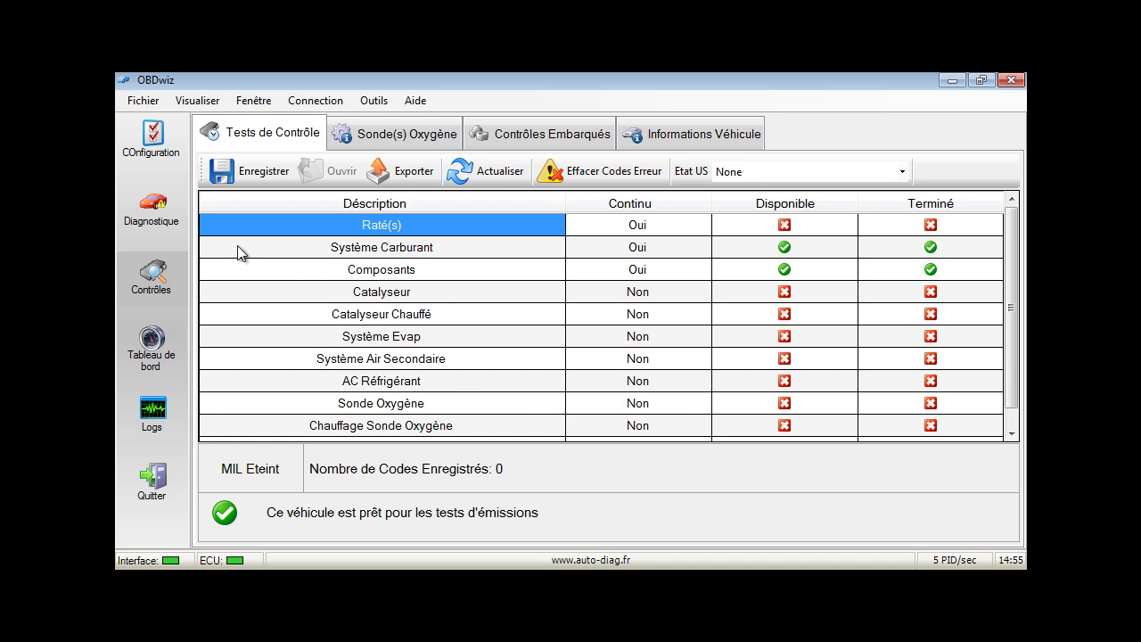
left_click(374, 141)
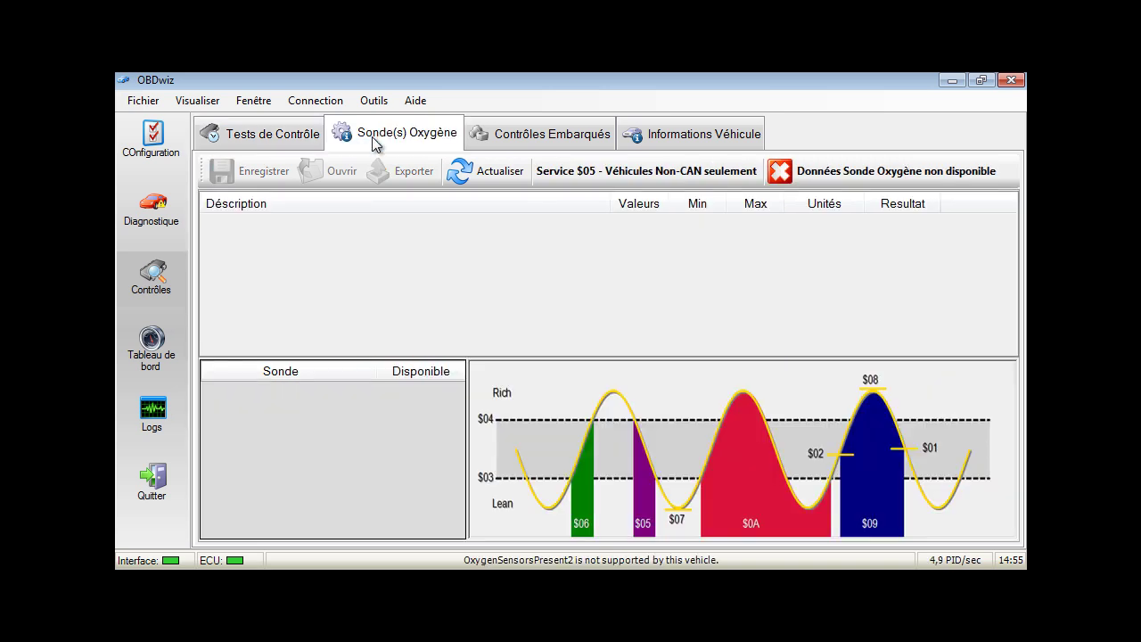
left_click(528, 136)
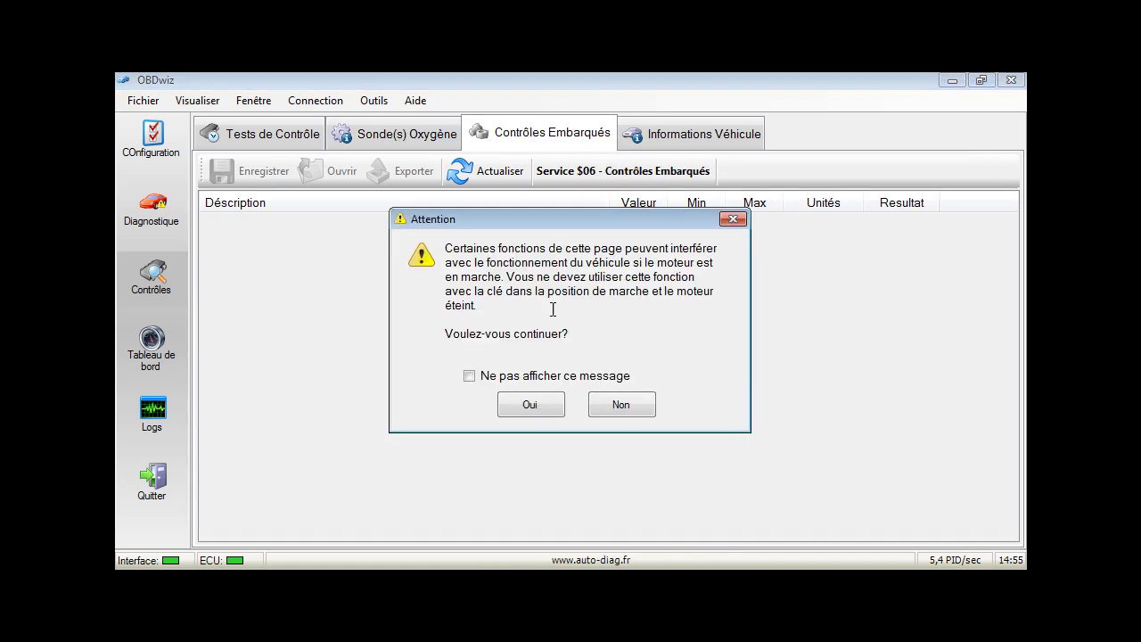
left_click(531, 404)
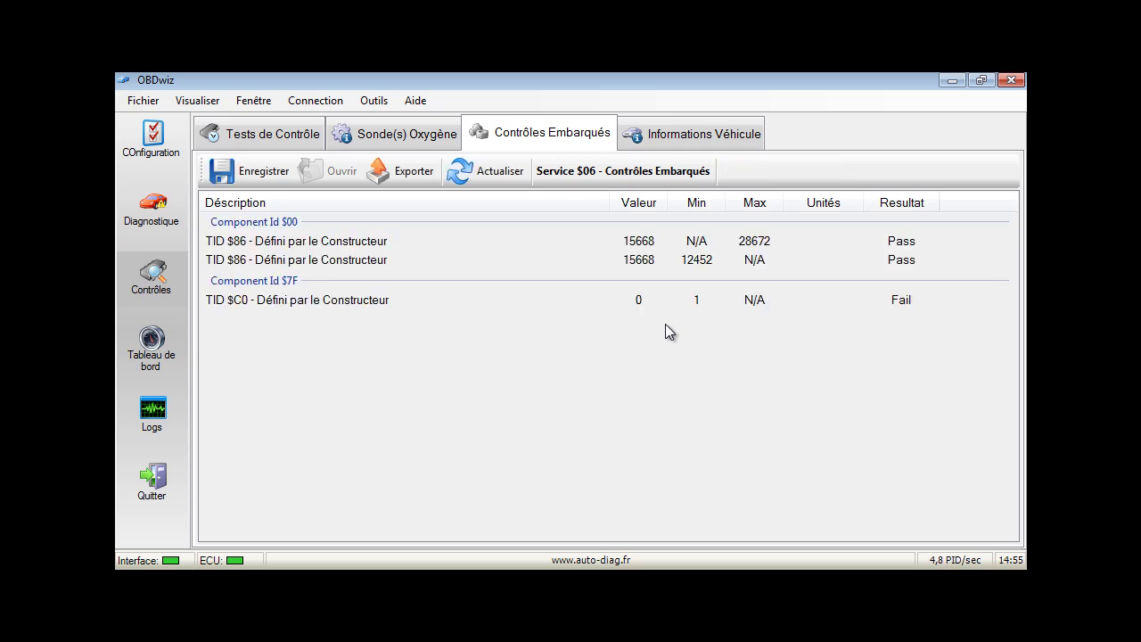
left_click(660, 135)
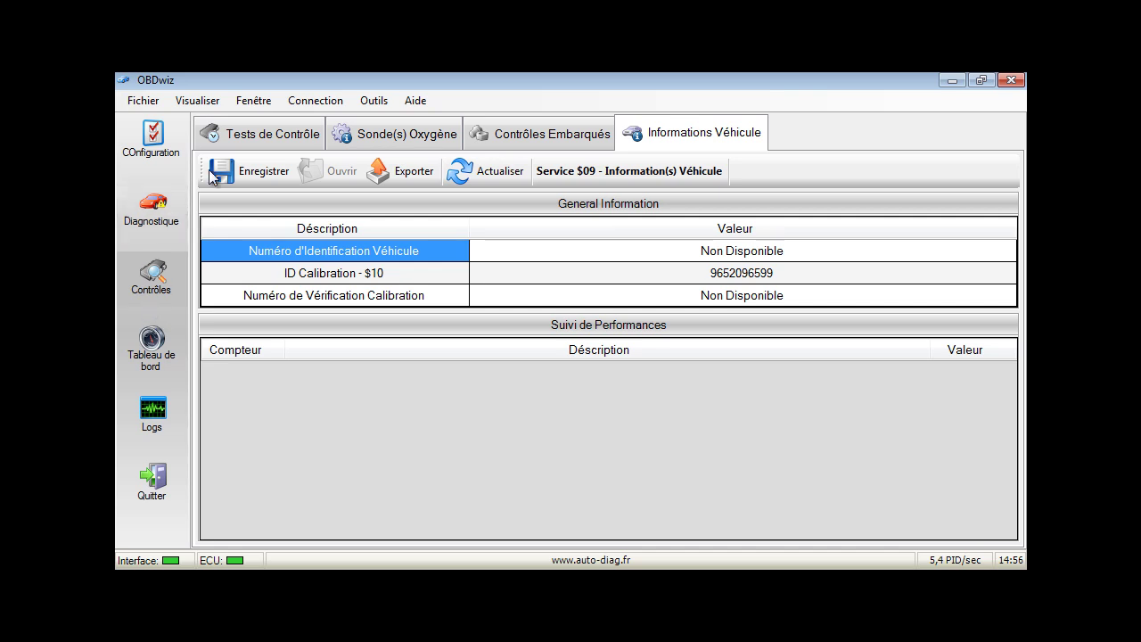
Return to Tests de Contrôle and examine the availability of the Système Carburant and Composants tests
left_click(244, 137)
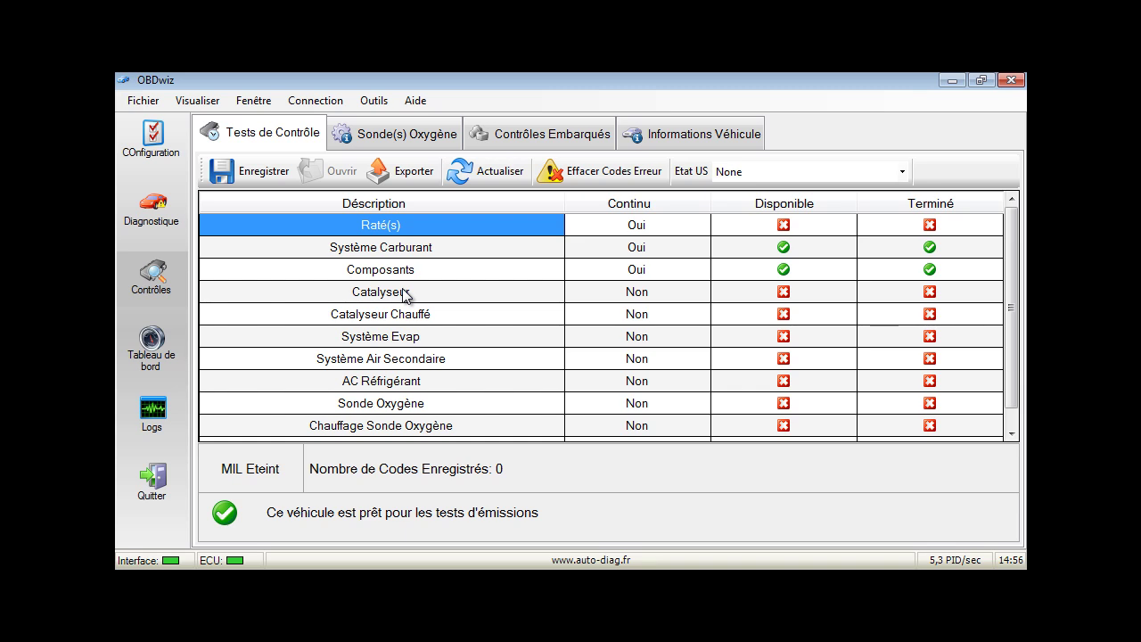
left_click(378, 253)
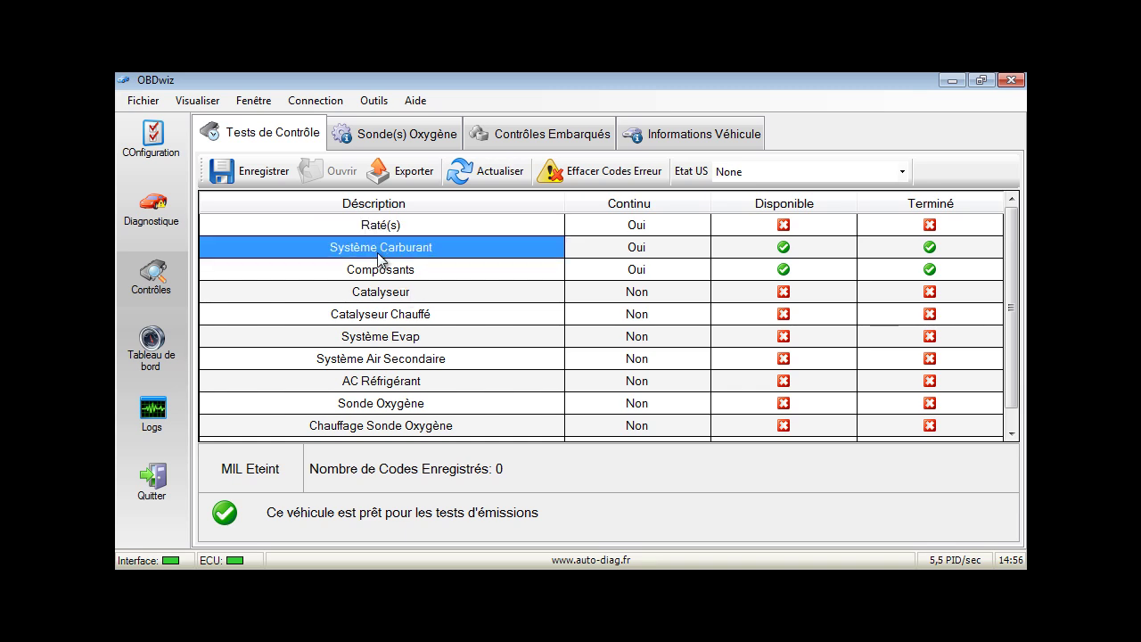
left_click(782, 256)
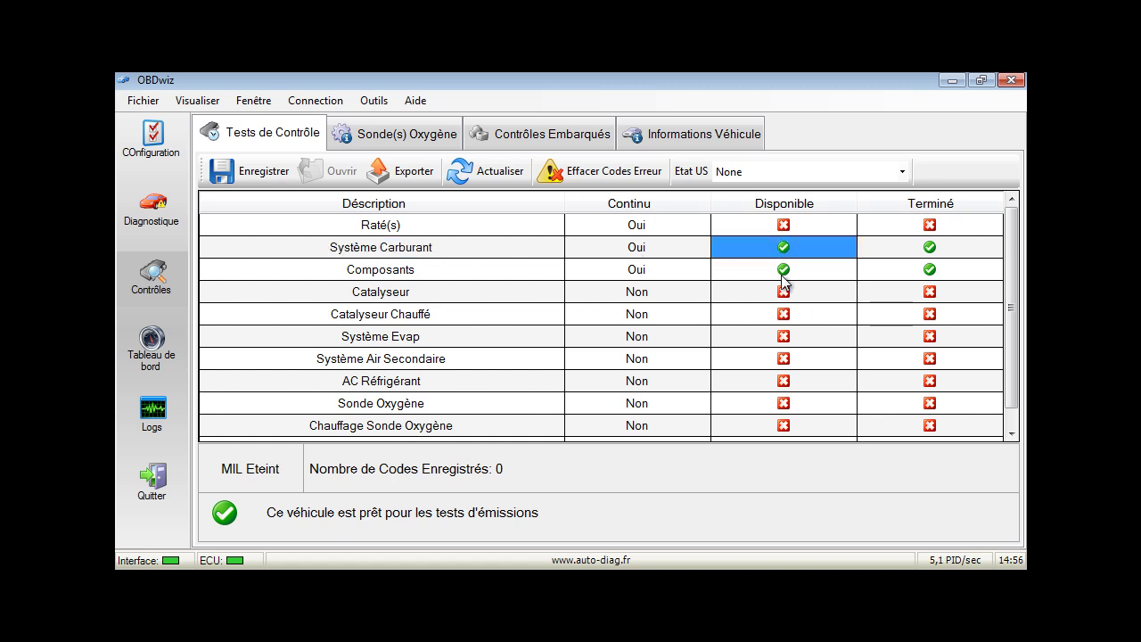
left_click(783, 276)
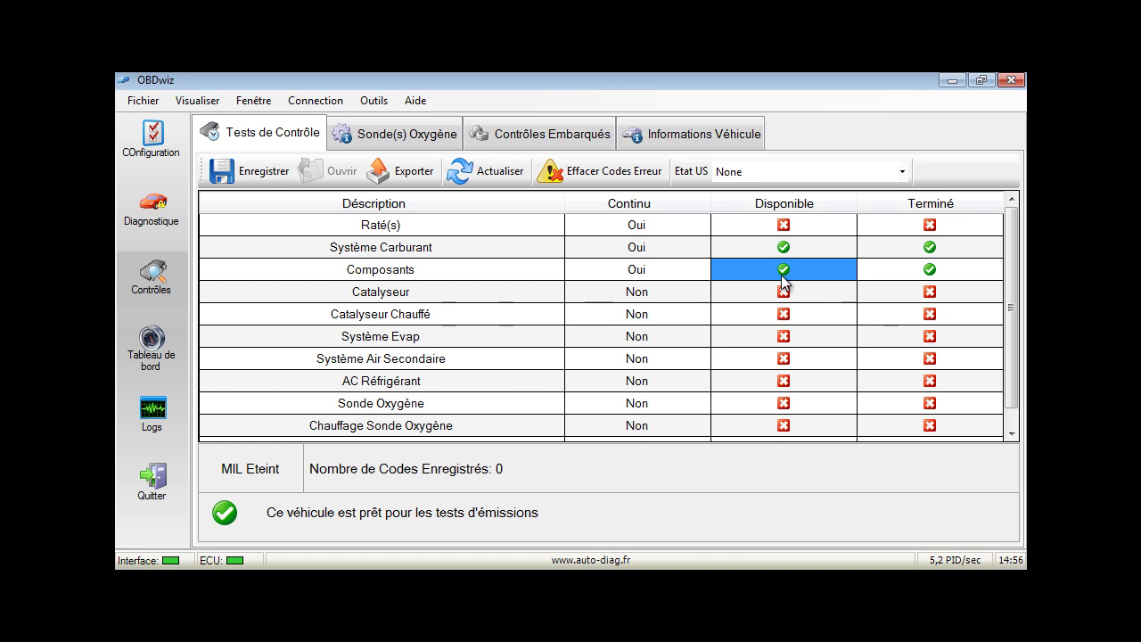
key("Down")
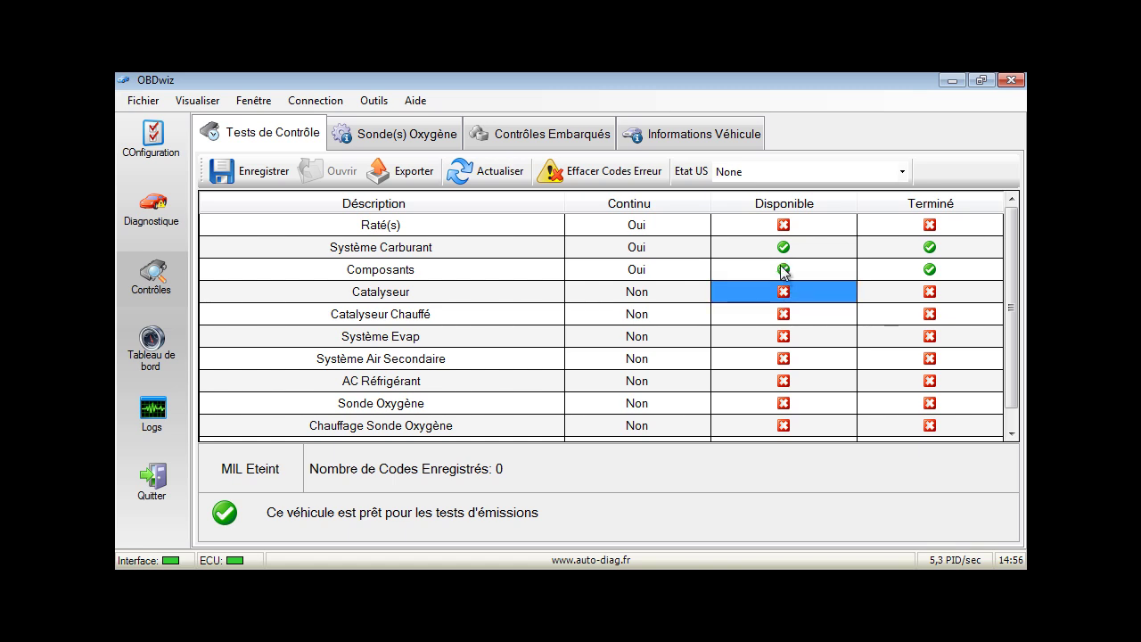
left_click(782, 272)
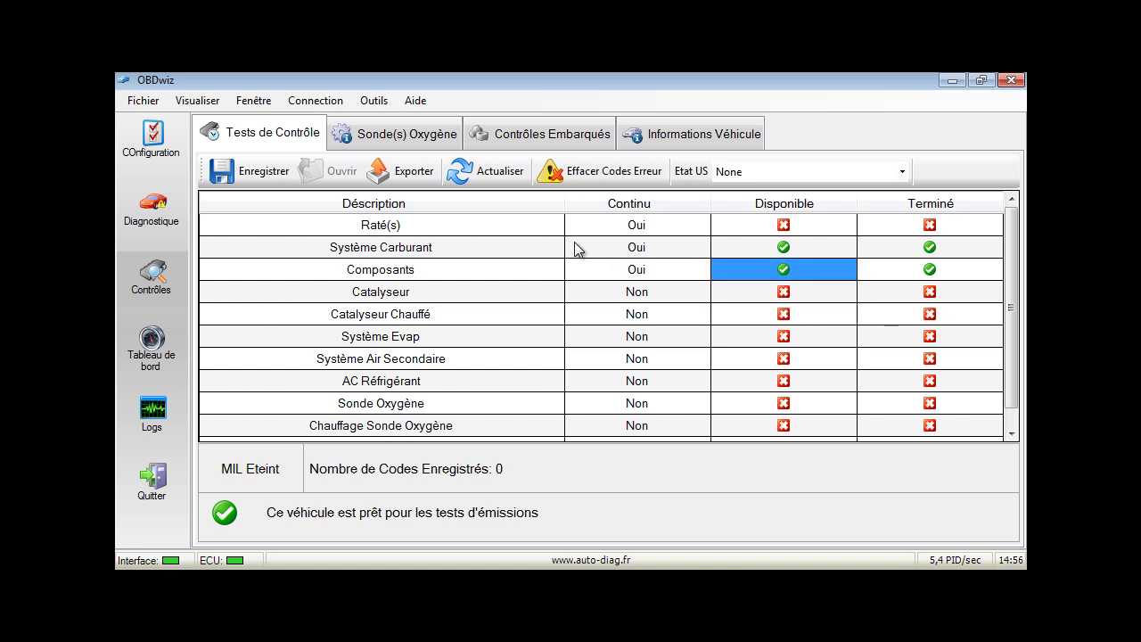
Try to clear the error codes, decline the engine-running warning, and refresh the control tests
left_click(572, 175)
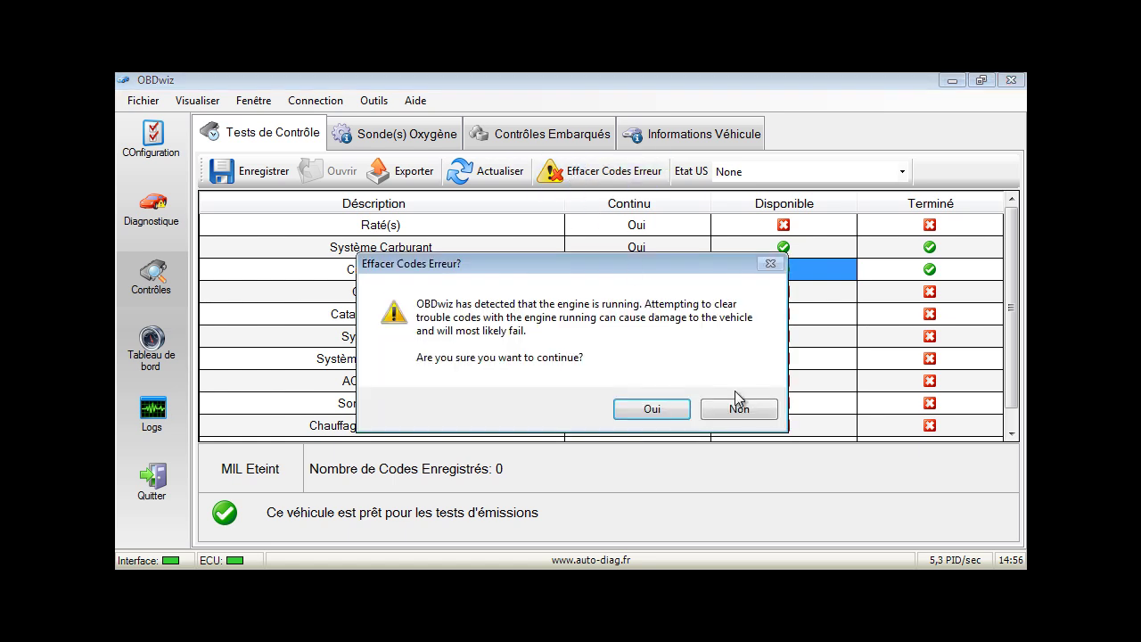
left_click(743, 411)
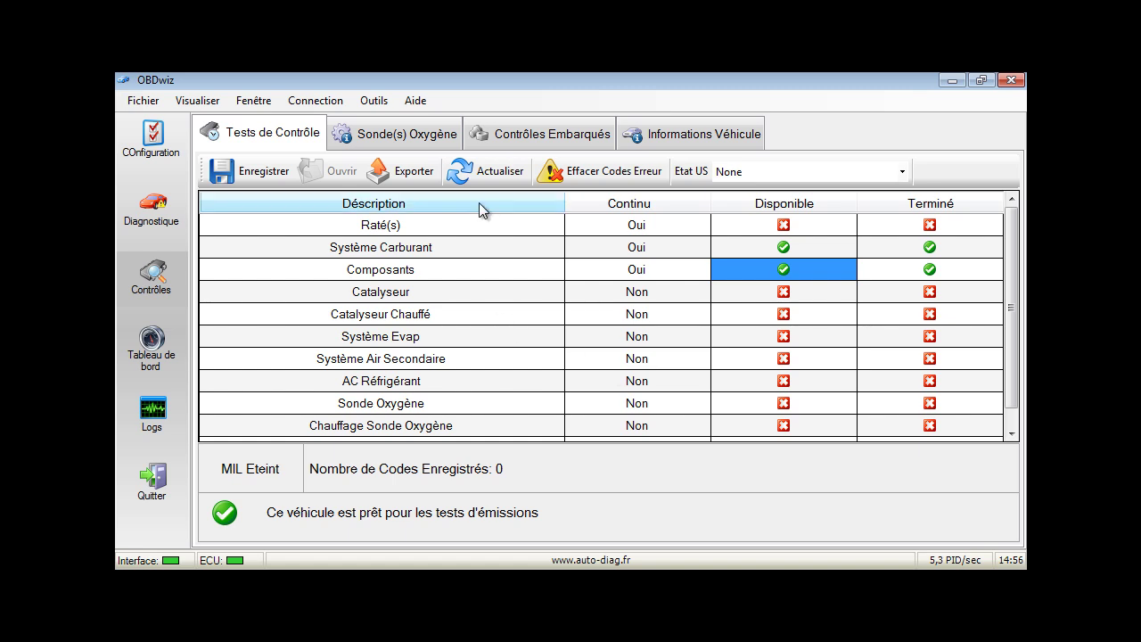
left_click(474, 177)
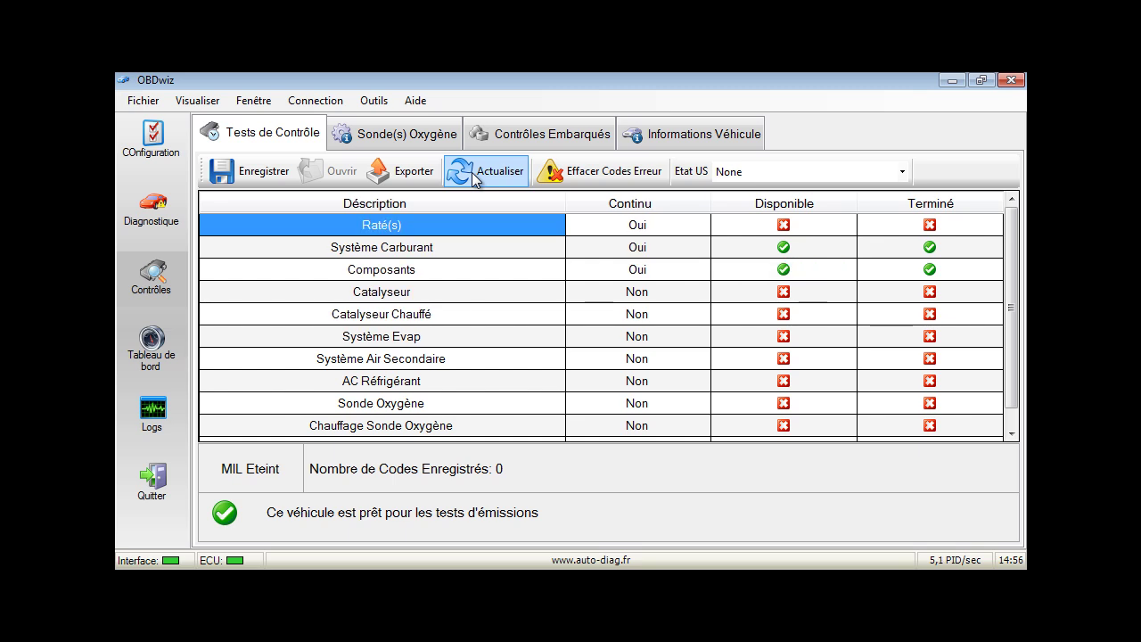
left_click(383, 272)
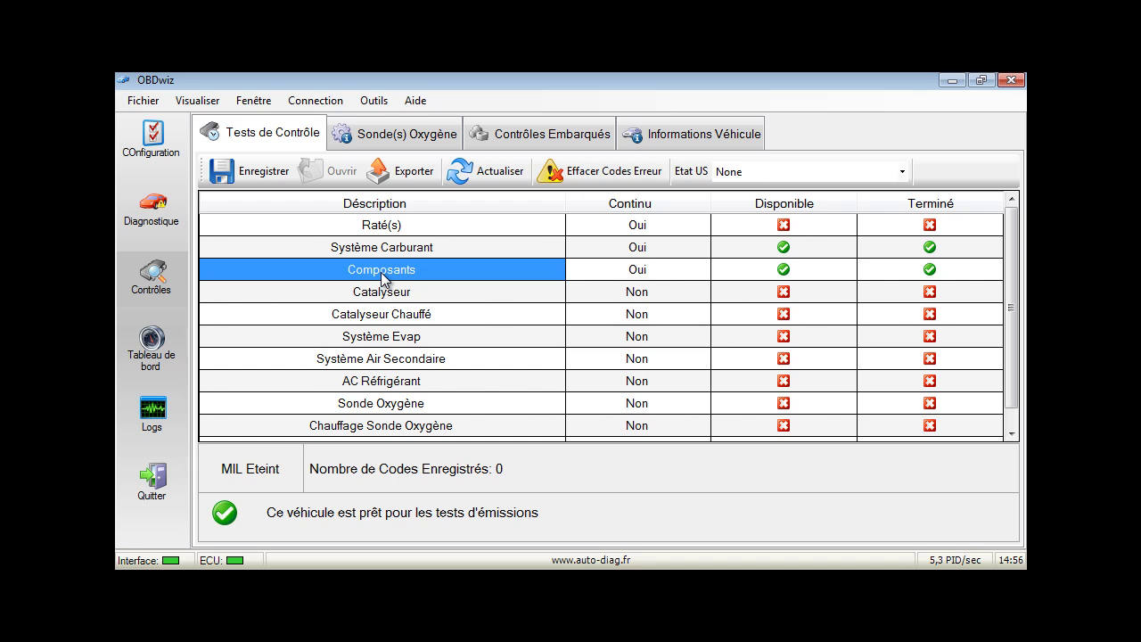
Disconnect the OBD interface from the vehicle
left_click(312, 100)
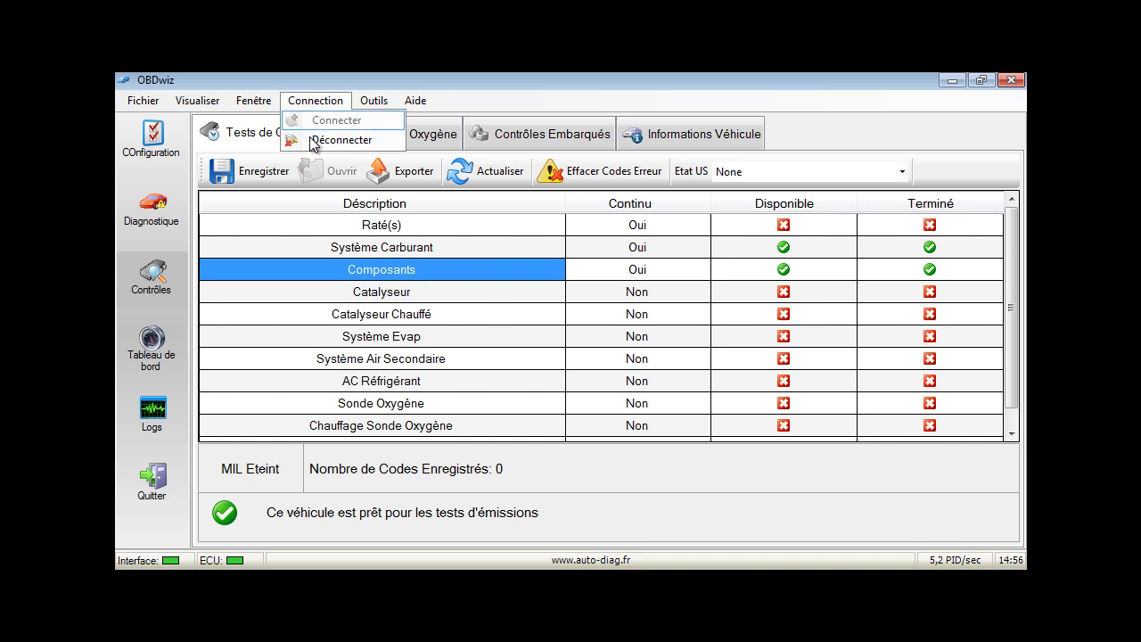
left_click(313, 141)
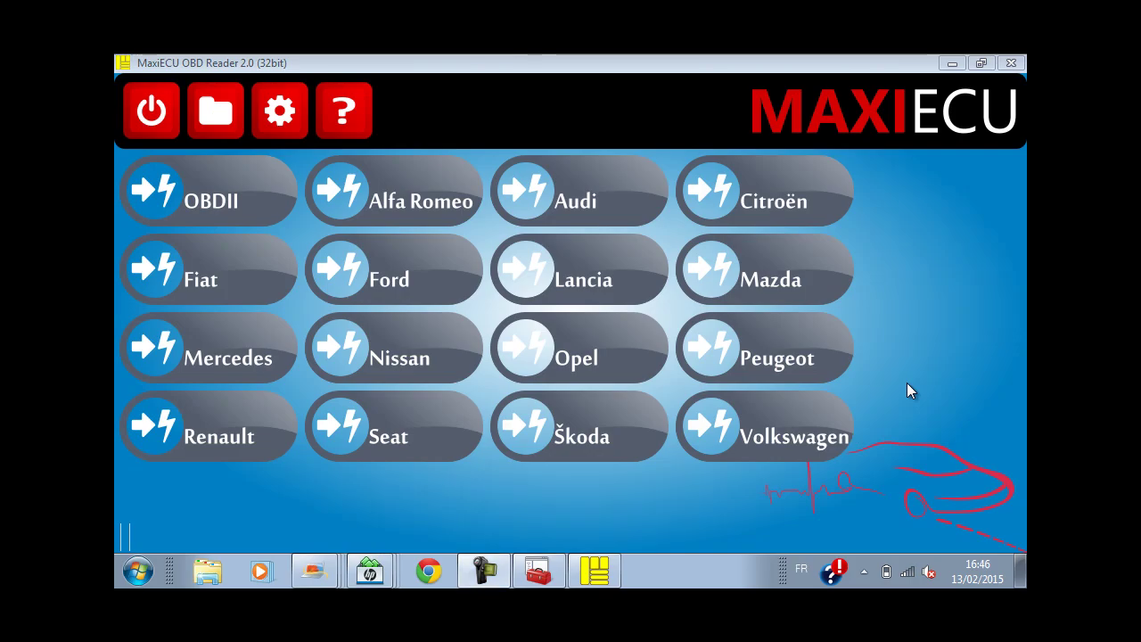
In MaxiECU OBD Reader, choose Peugeot and filter the control units by model 307 II, year 2005 and system Diesel
left_click(781, 346)
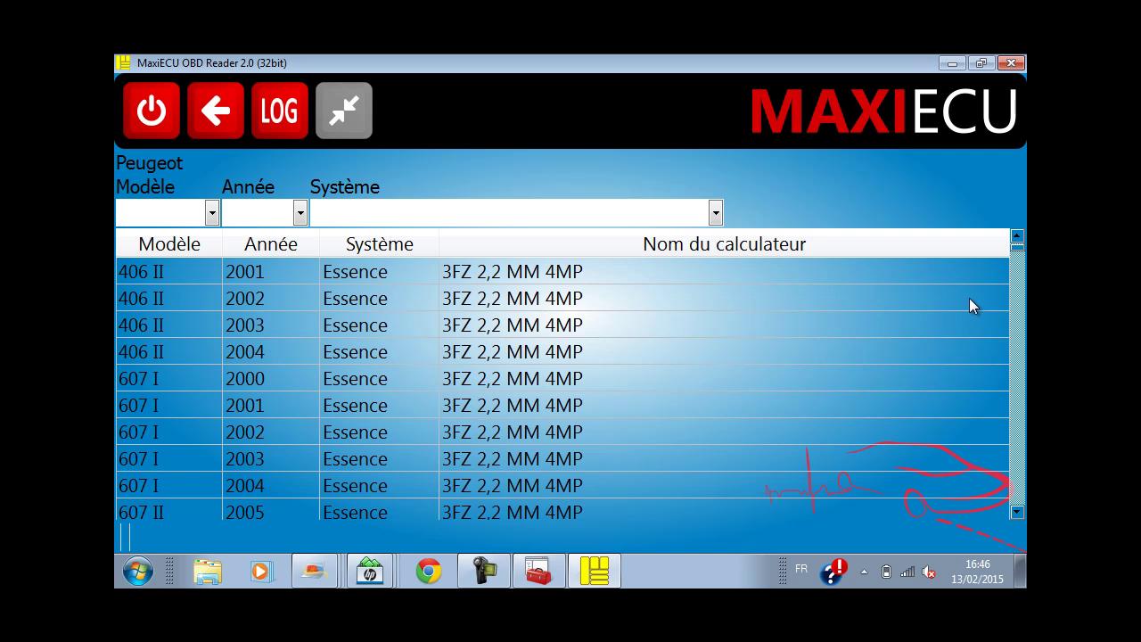
left_click(211, 212)
left_click_drag(210, 273, 207, 286)
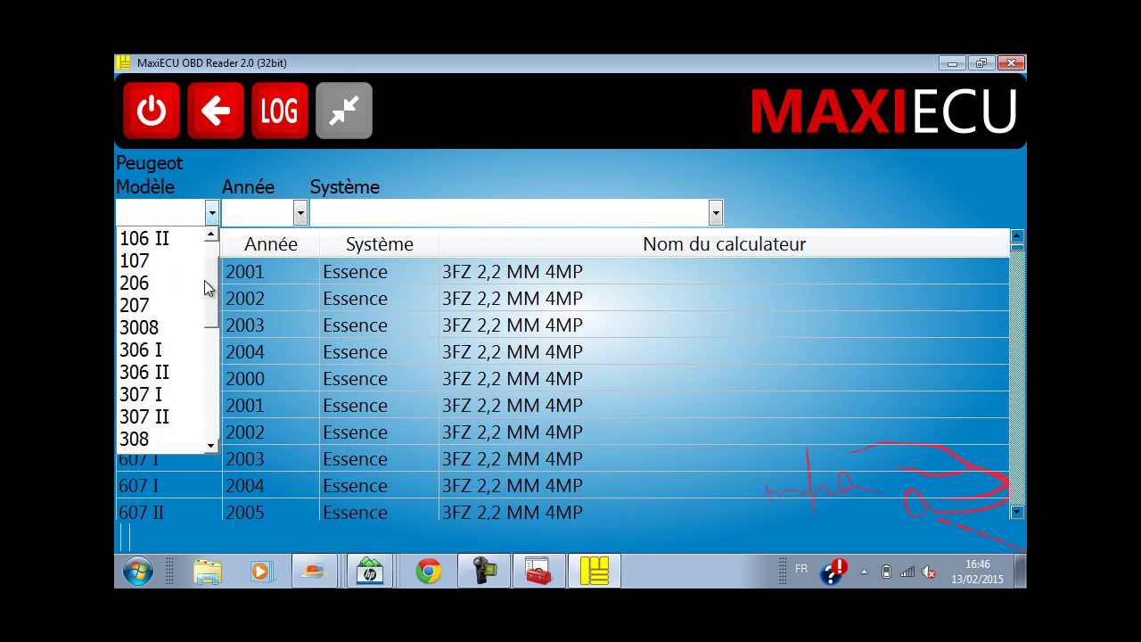
scroll(156, 401, "down", 2)
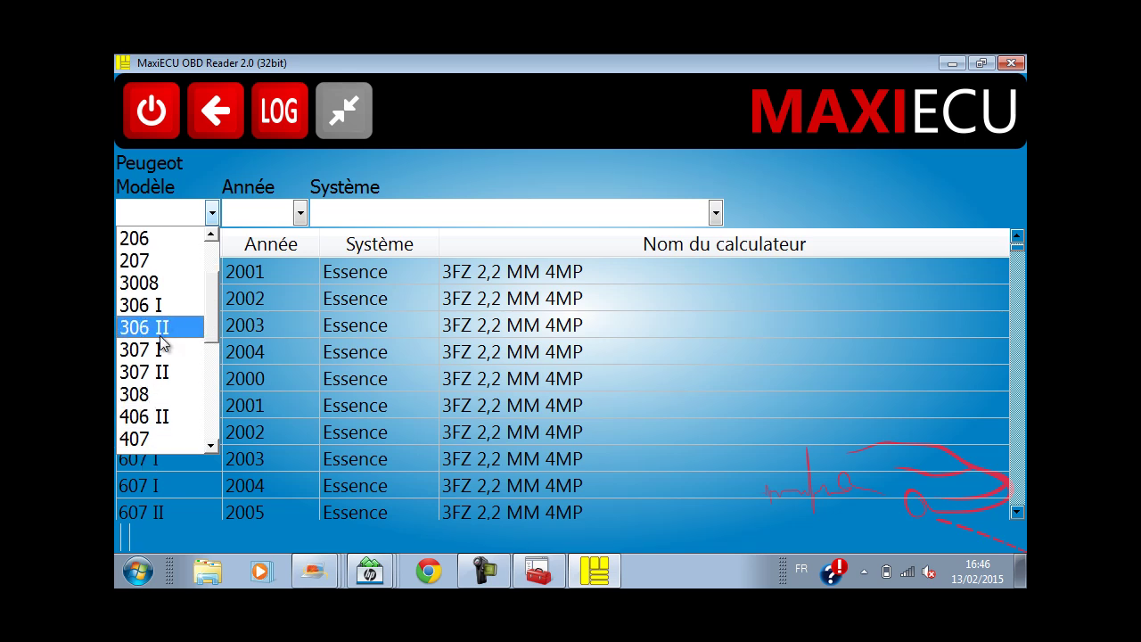
left_click(163, 371)
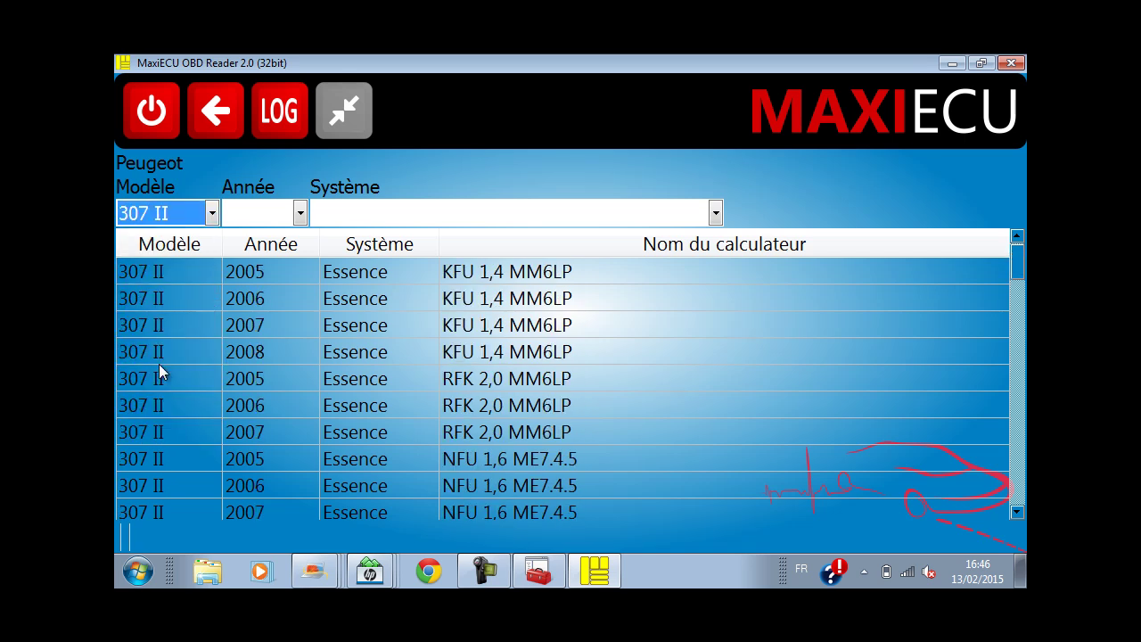
left_click(251, 215)
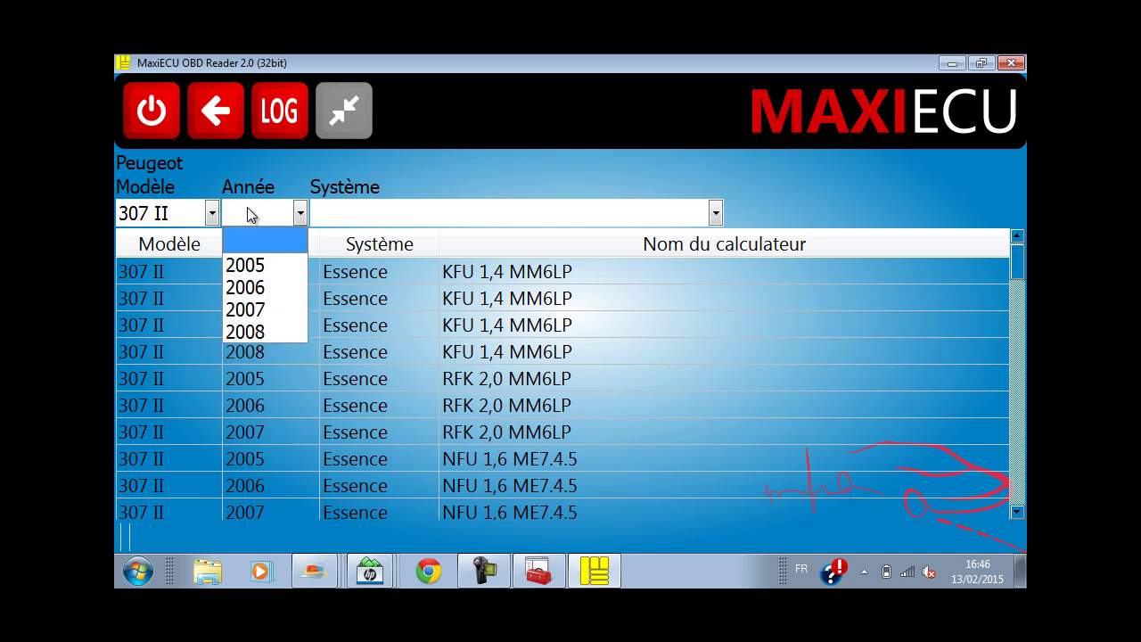
left_click(250, 265)
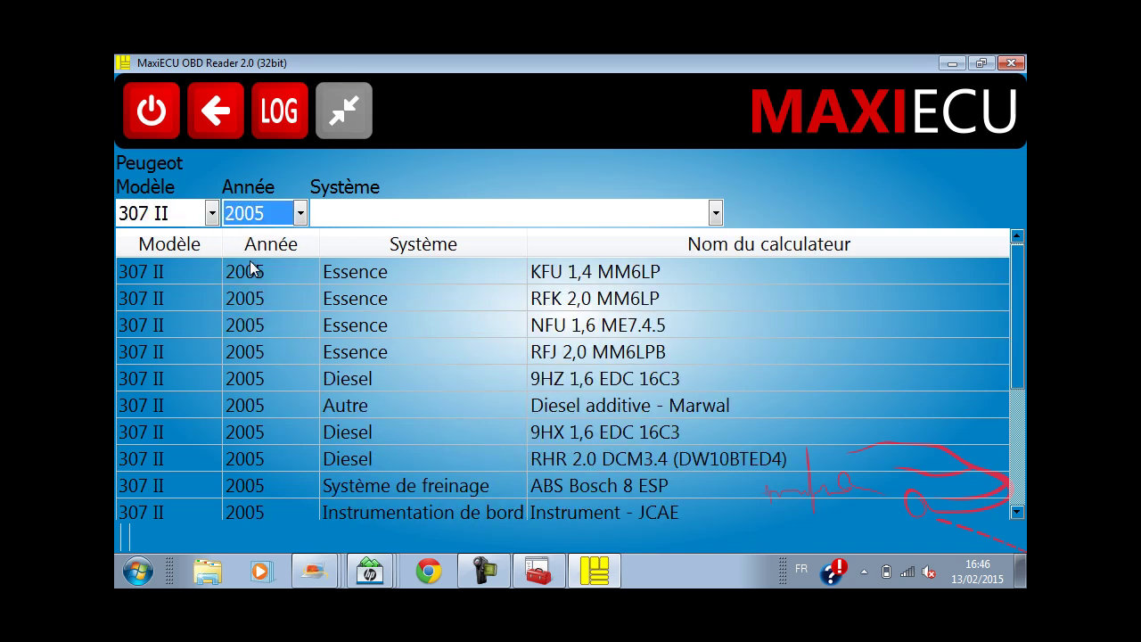
left_click(412, 214)
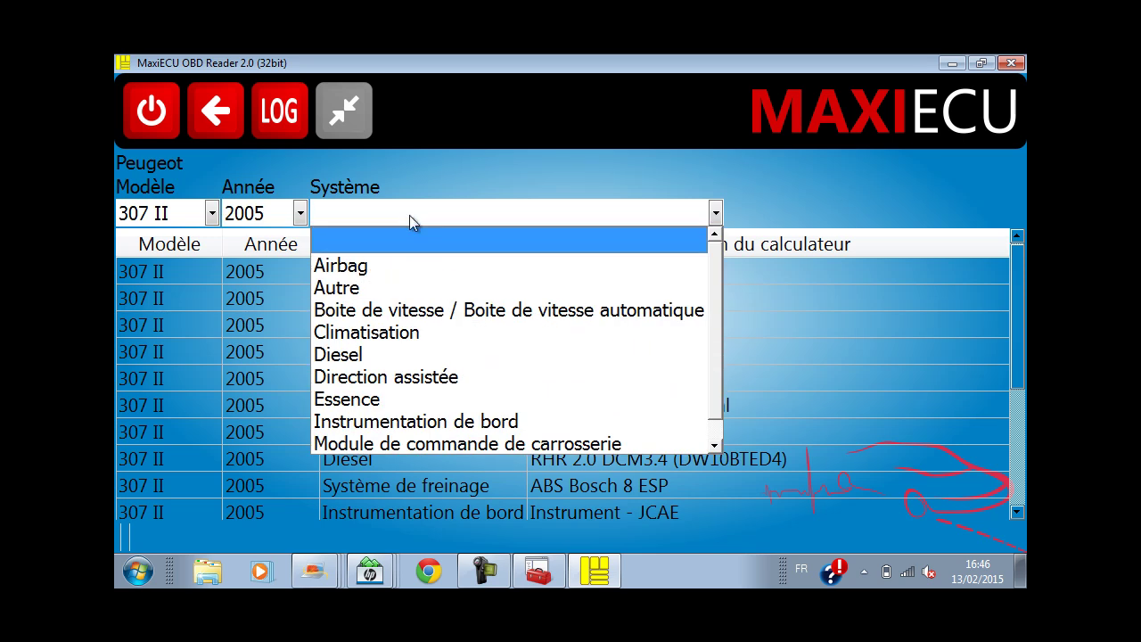
left_click(395, 357)
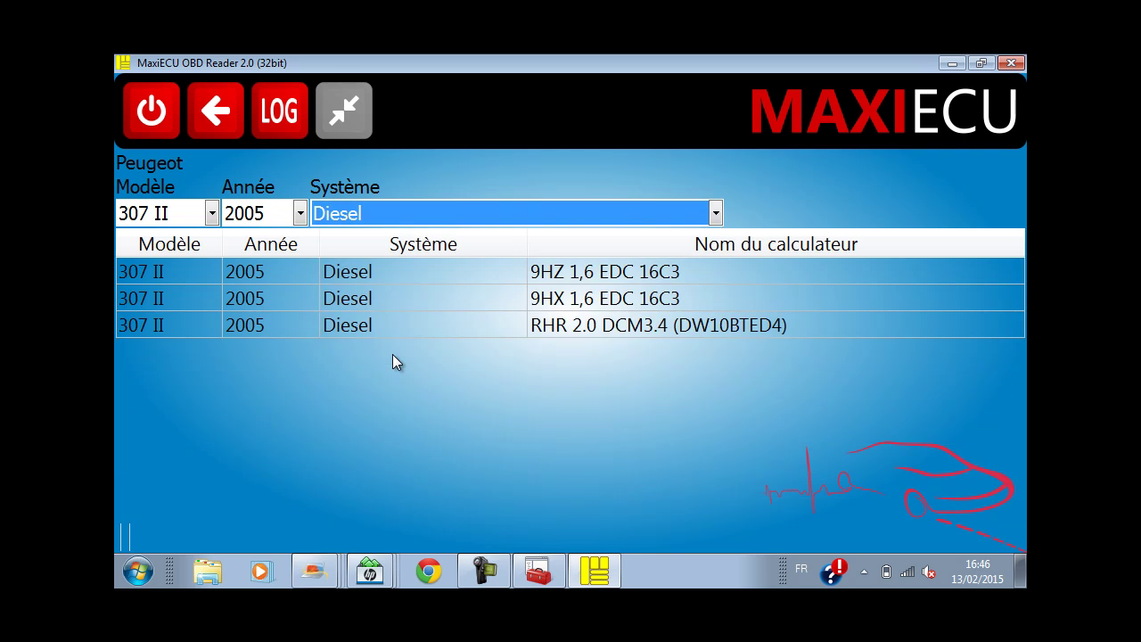
Connect to the 9HX 1,6 EDC 16C3 diesel control unit
left_click(344, 301)
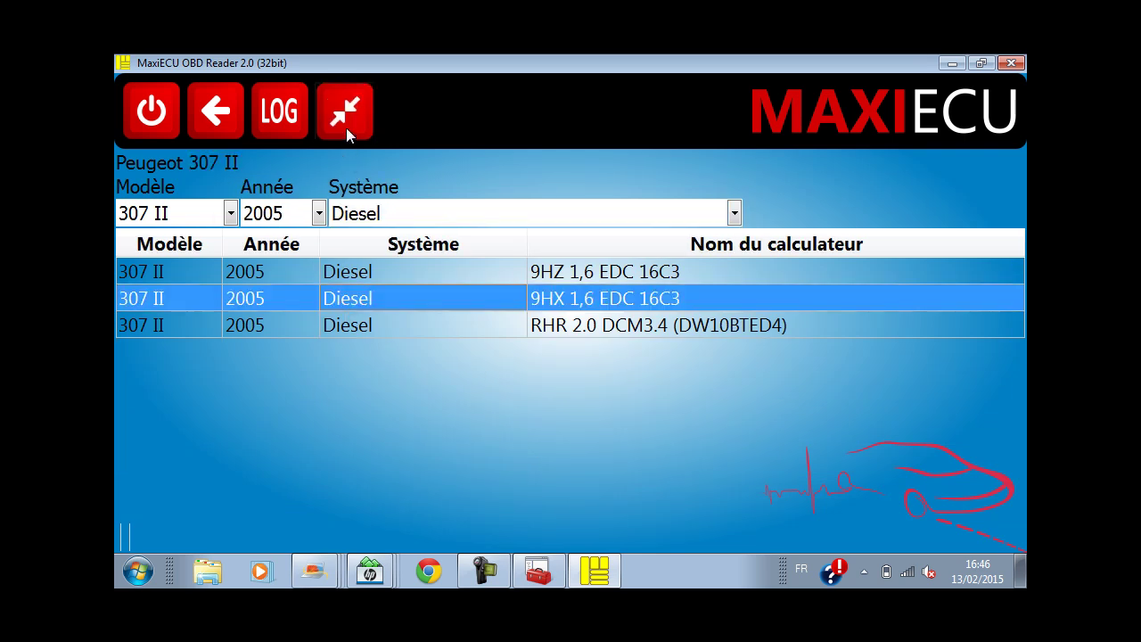
left_click(346, 128)
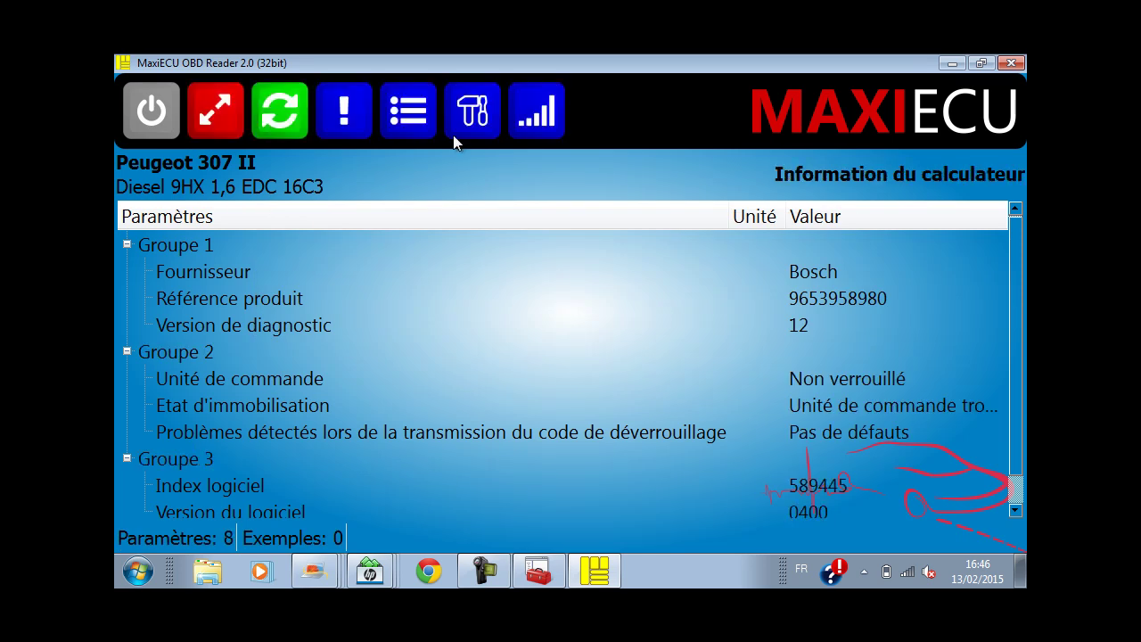
Display the control unit's real-time parameters and examine the values in Groupe 4 and Groupe 5
left_click(419, 111)
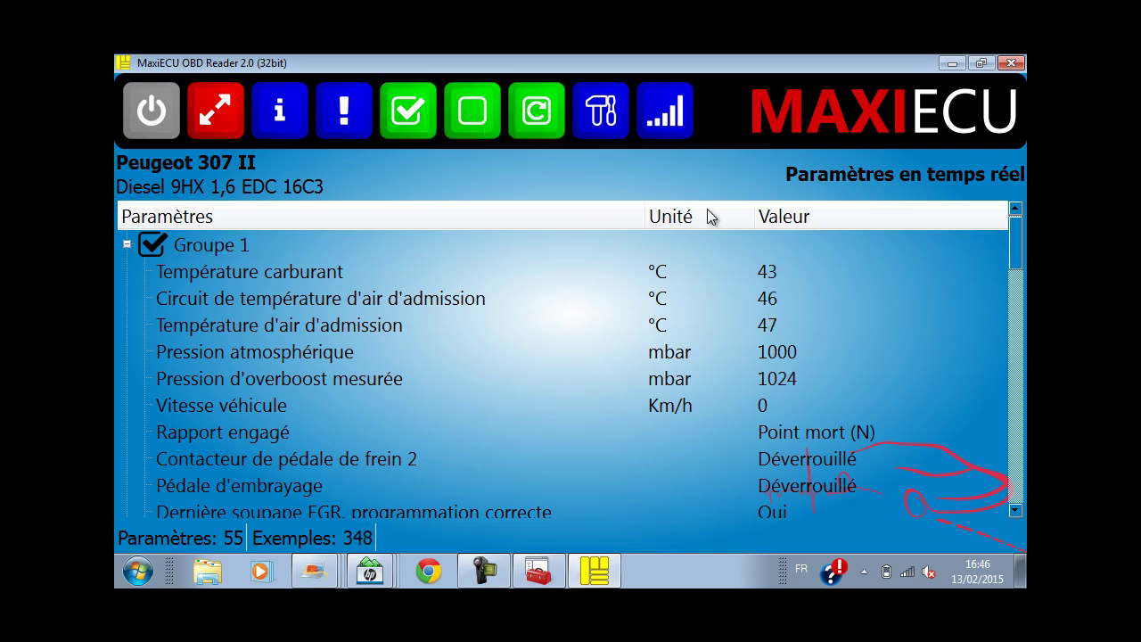
left_click_drag(1010, 255, 1010, 442)
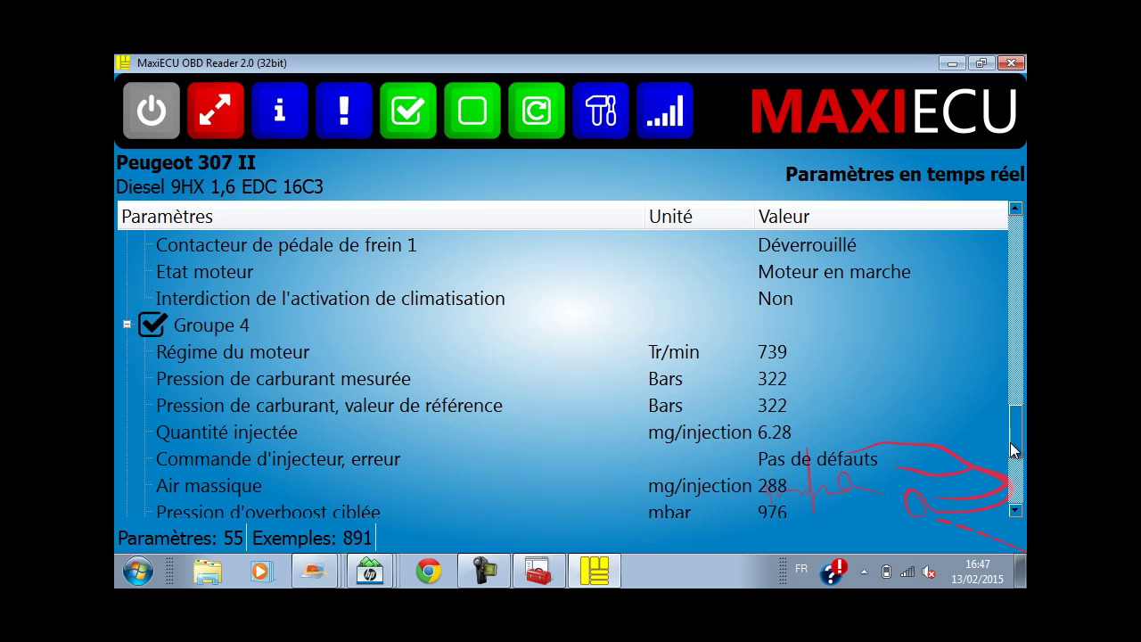
left_click_drag(1010, 442, 1010, 482)
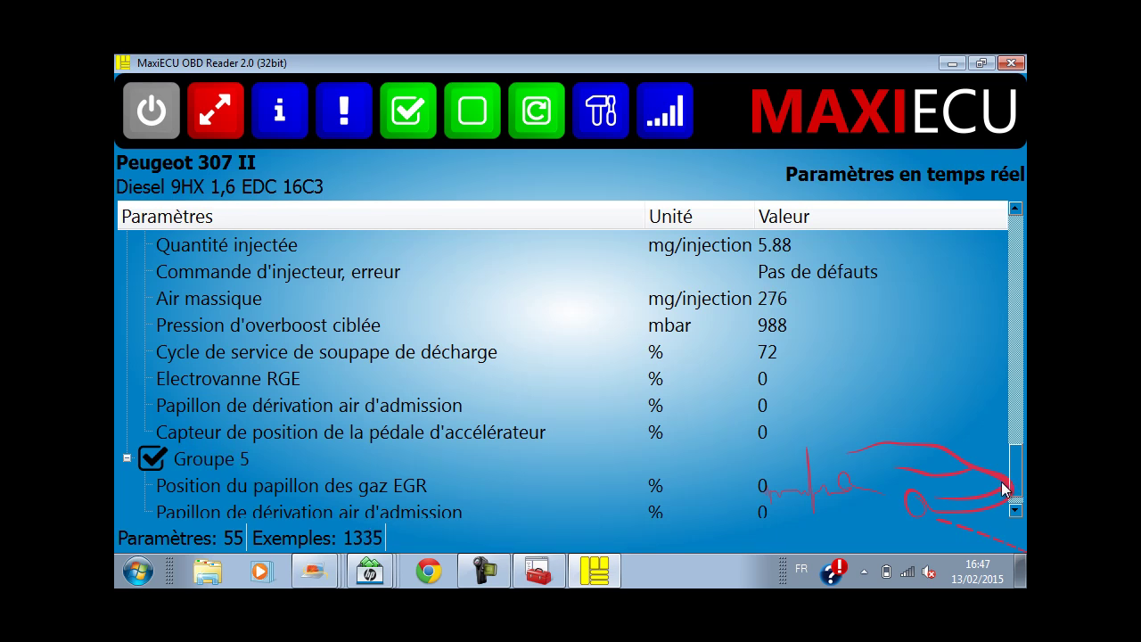
left_click(1014, 506)
left_click_drag(1014, 505, 1022, 445)
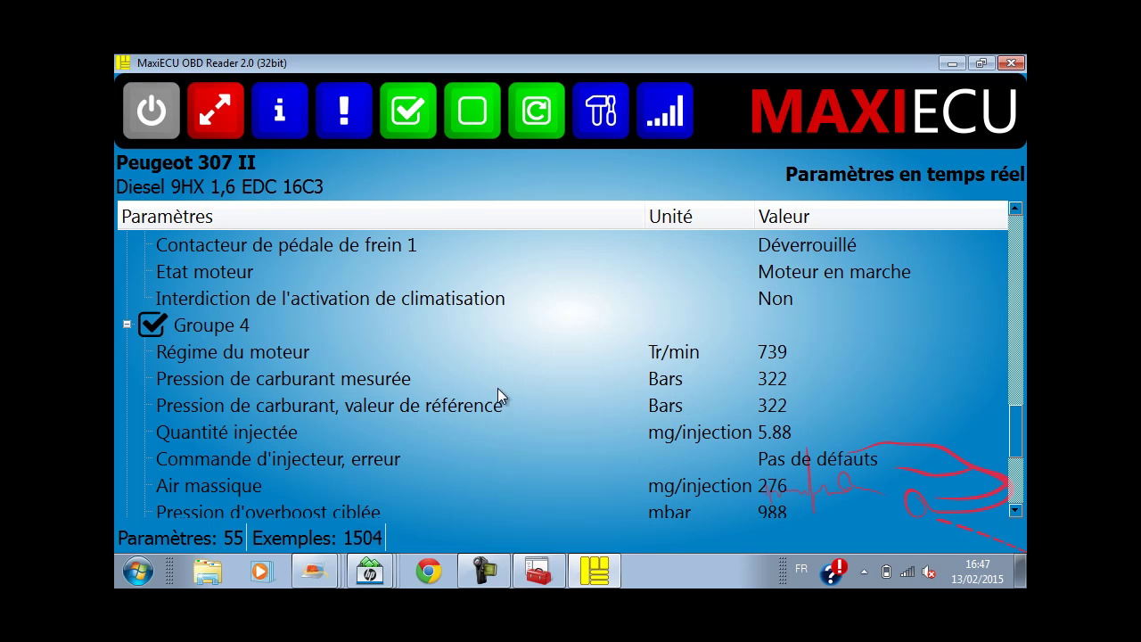
Open the parameter graph and assign 3.5 Electrovanne RGE to GG and 4.1 Régime du moteur to GD in Tableau de bord 1
left_click(425, 378)
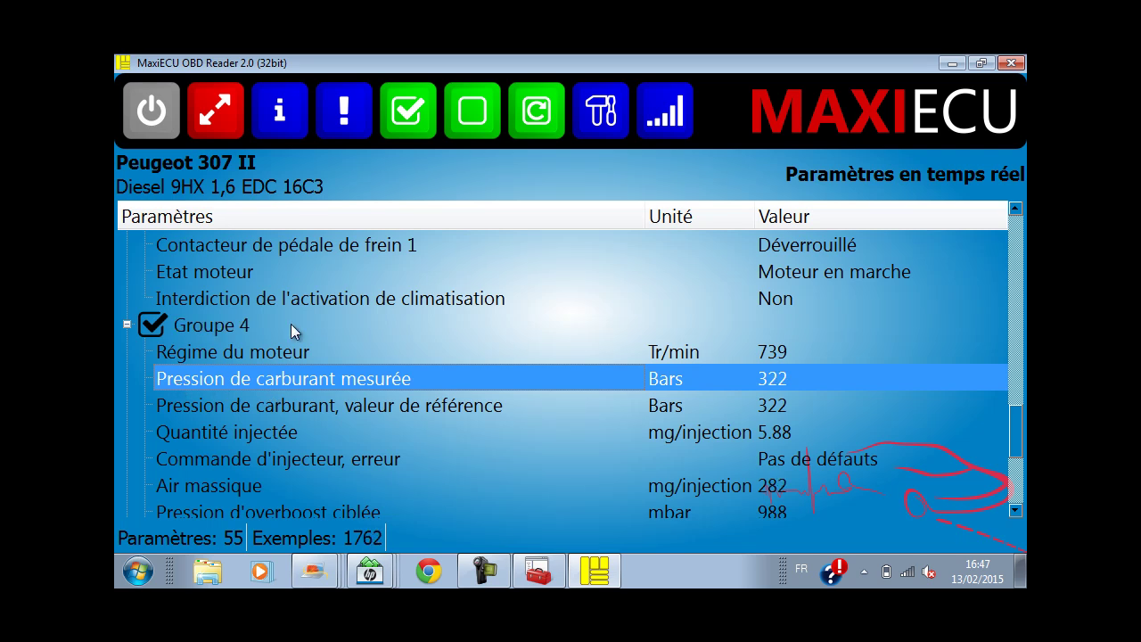
left_click(659, 116)
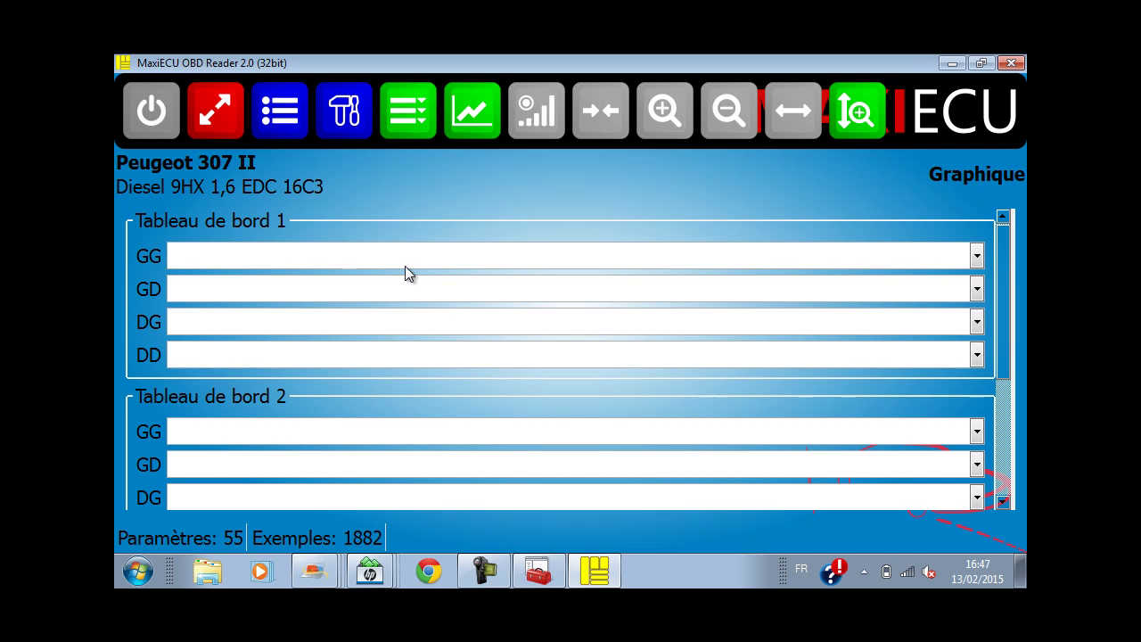
left_click(404, 265)
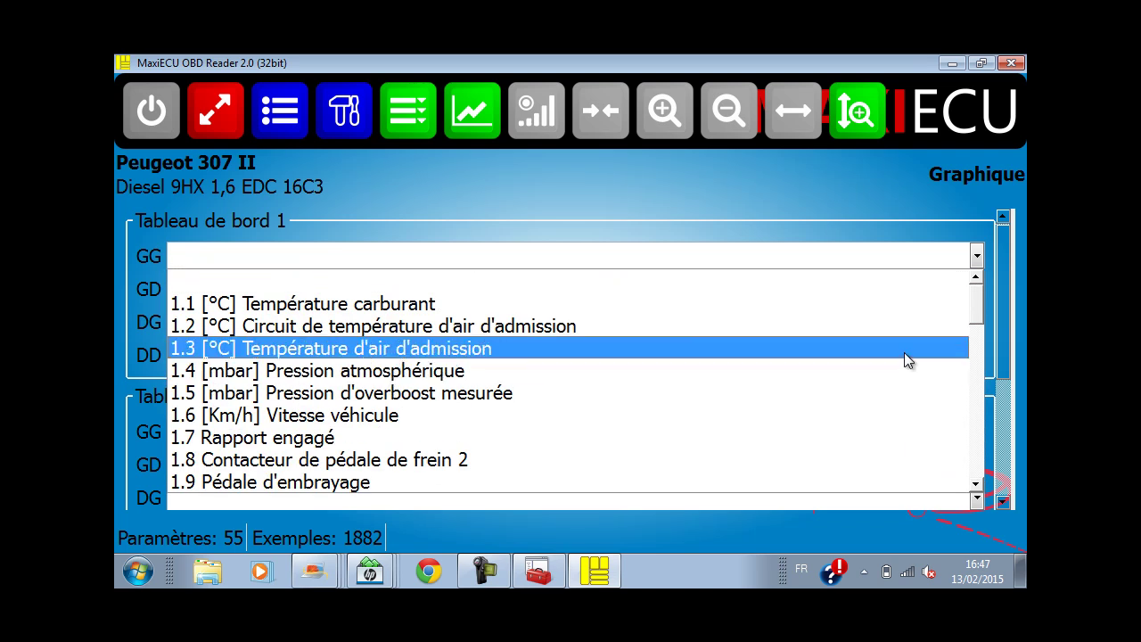
left_click_drag(978, 317, 983, 405)
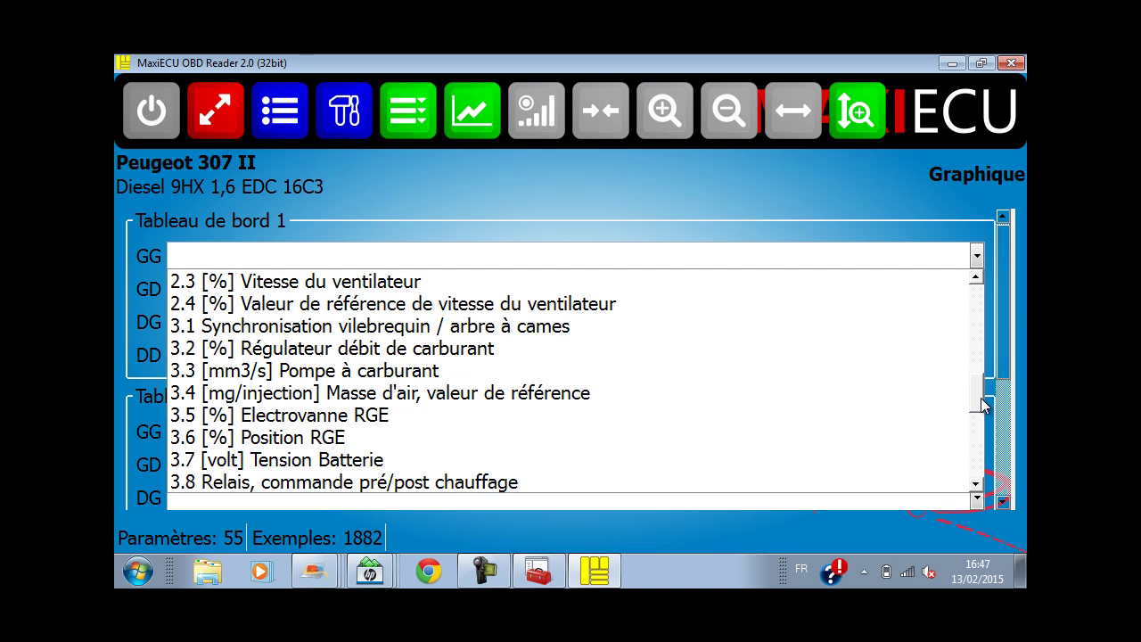
left_click(950, 422)
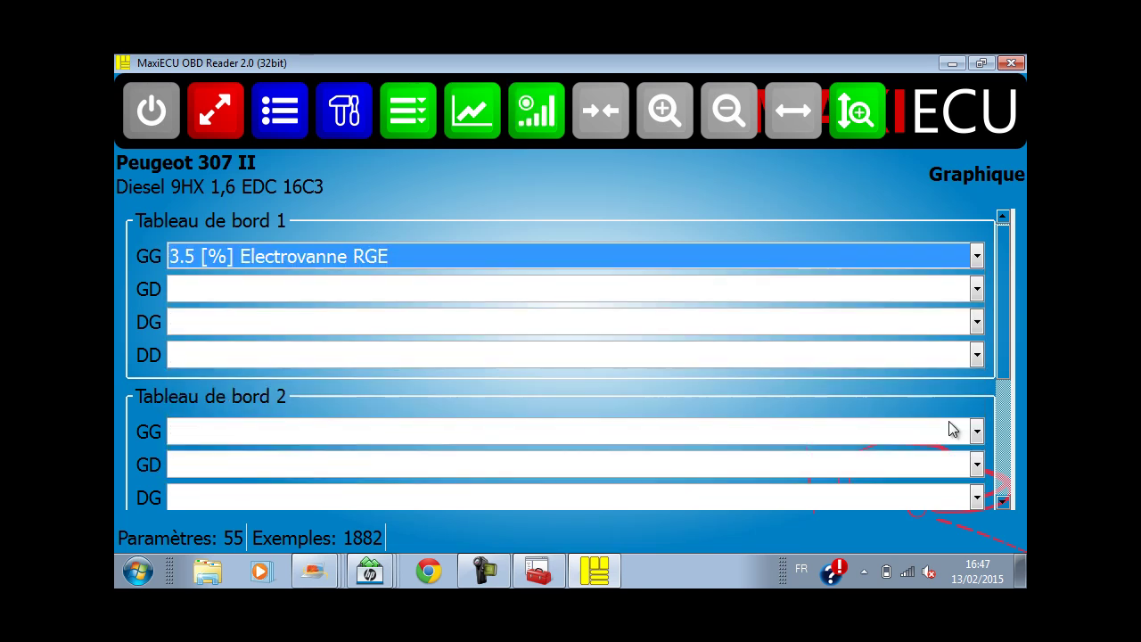
left_click(973, 291)
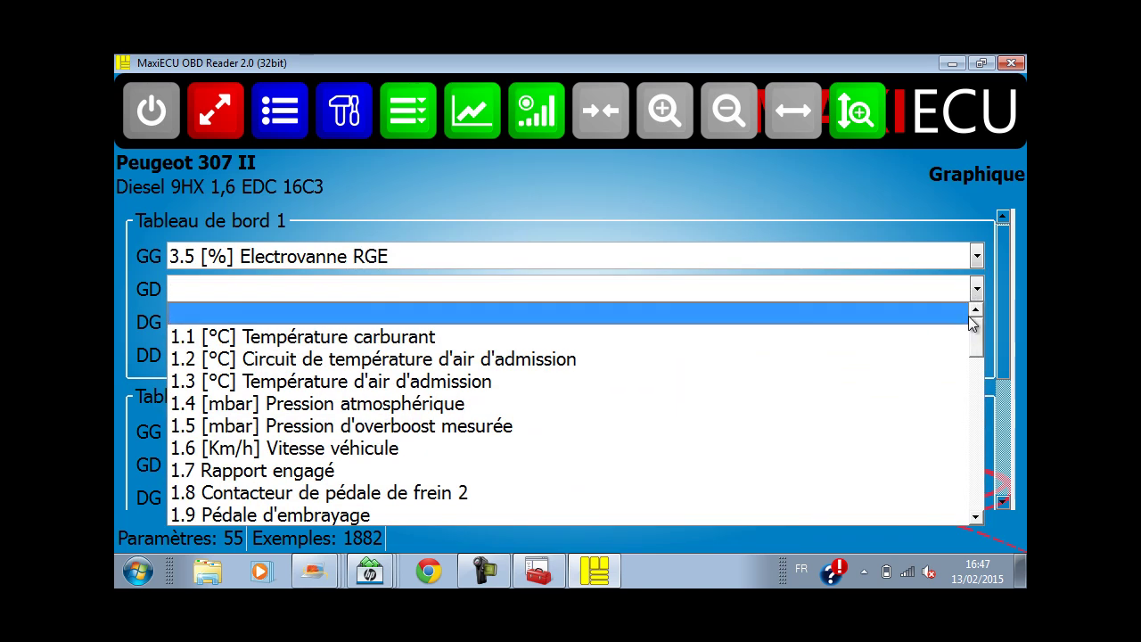
left_click_drag(976, 328, 980, 436)
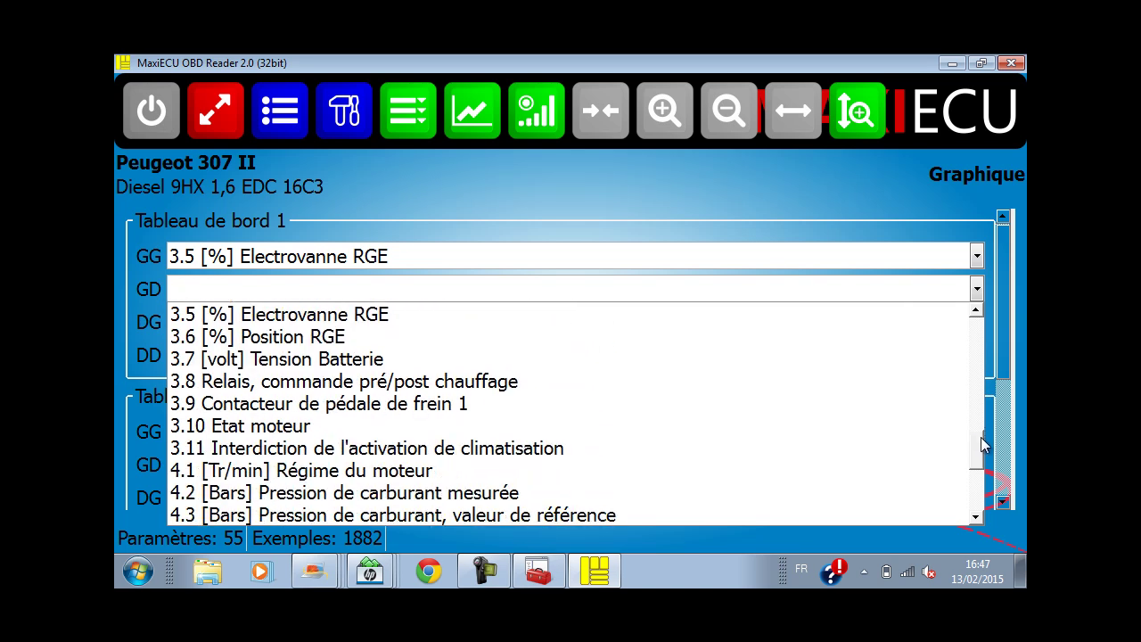
left_click(864, 471)
Assign 4.8 Cycle de service de soupape de décharge to DG and 1.4 Pression atmosphérique to DD in Tableau de bord 1
left_click(977, 325)
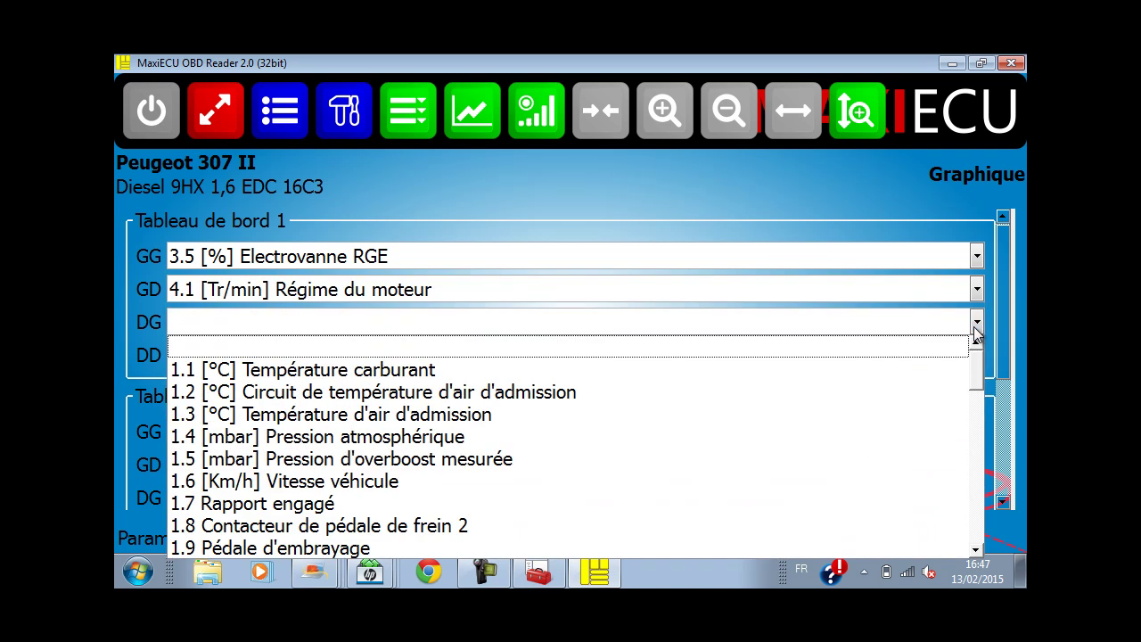
left_click_drag(976, 370, 1000, 526)
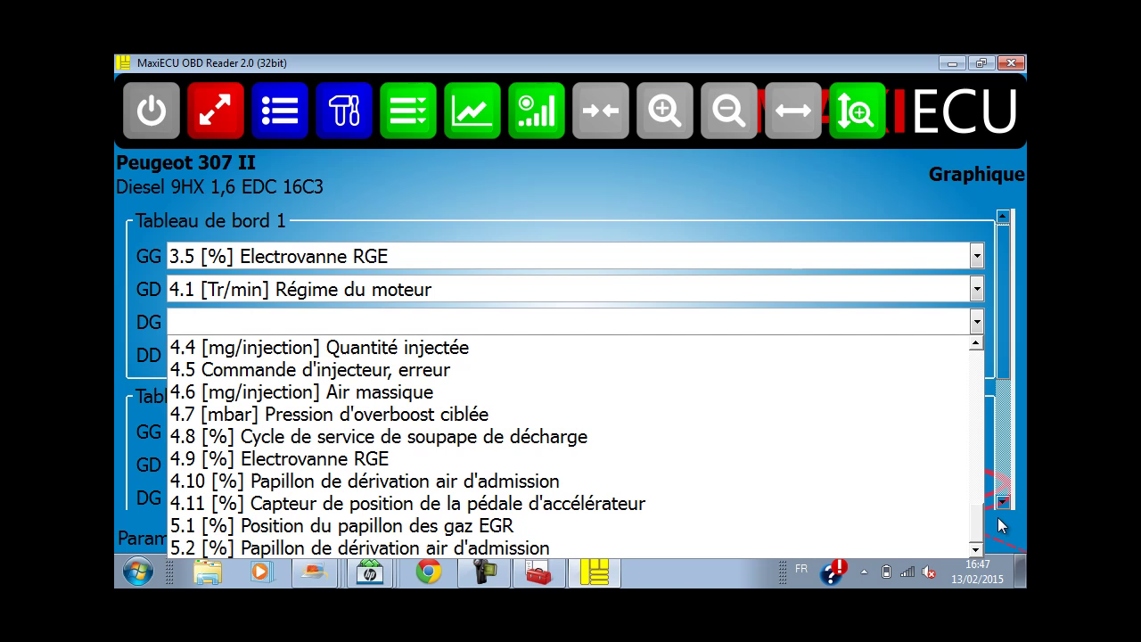
left_click(723, 445)
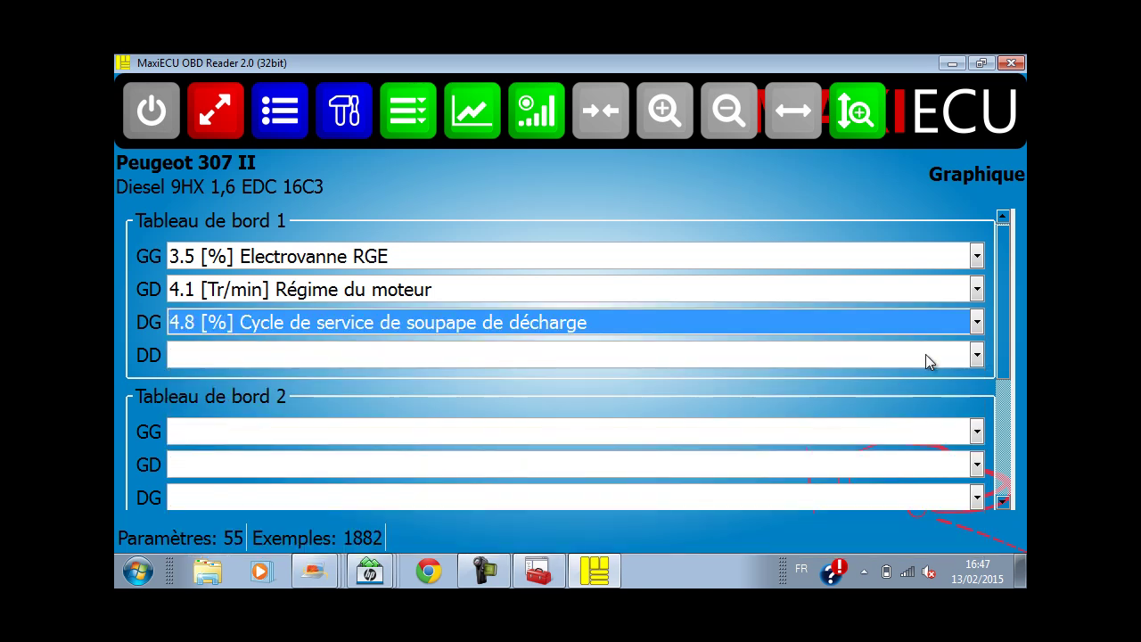
left_click(976, 357)
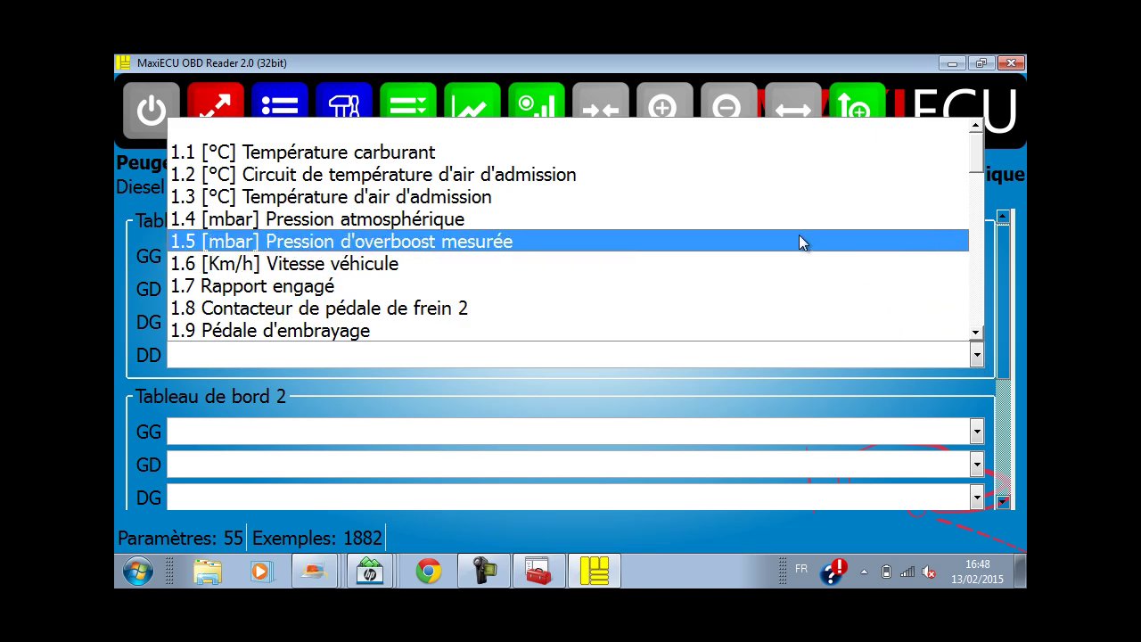
left_click(774, 220)
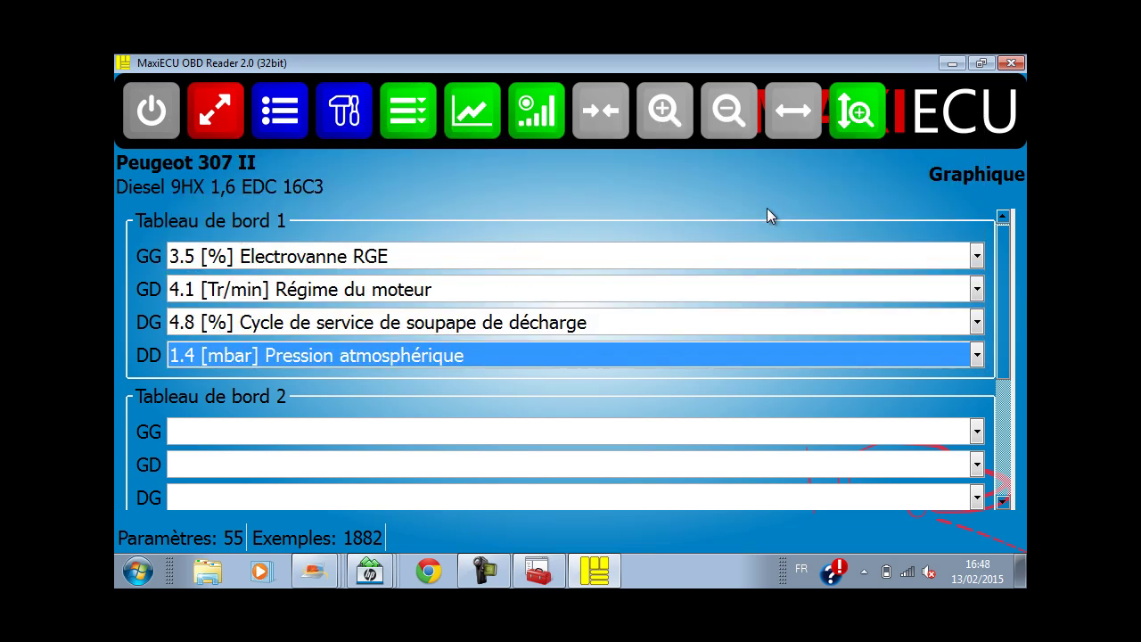
Record a live graph of the four selected parameters, and disconnect from the diesel control unit once recording is stopped
left_click(533, 108)
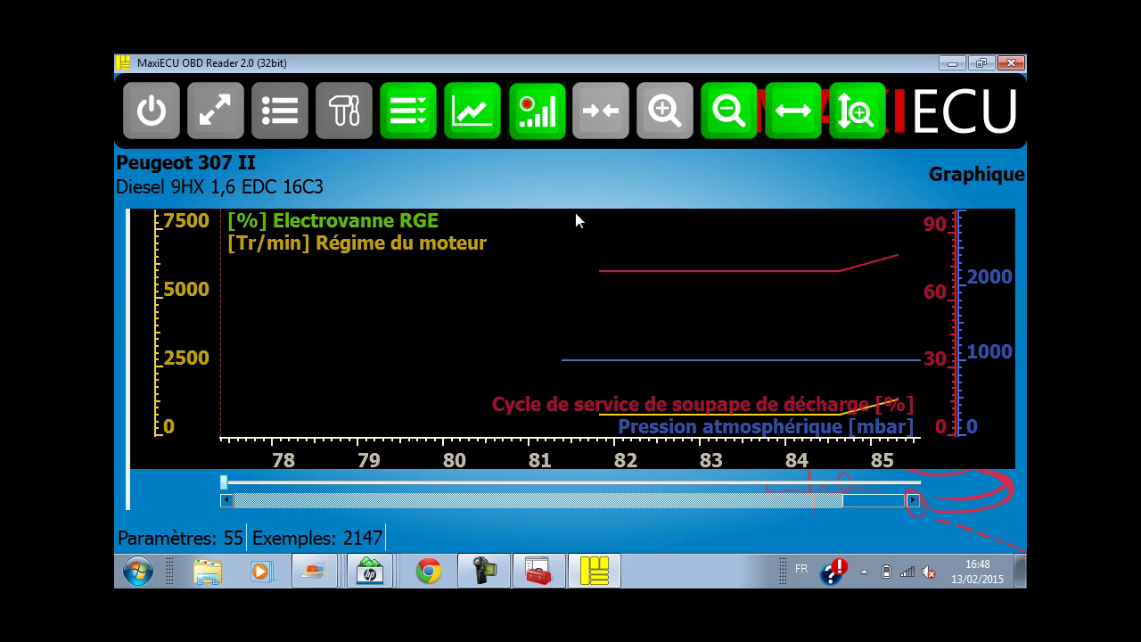
left_click(533, 123)
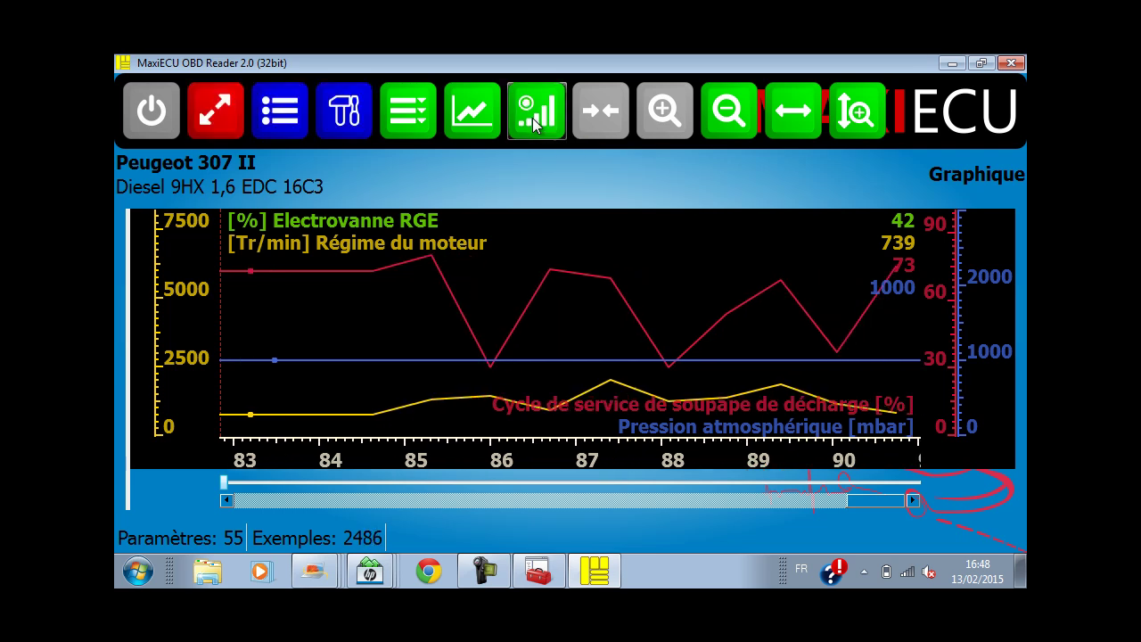
left_click(344, 118)
left_click(216, 111)
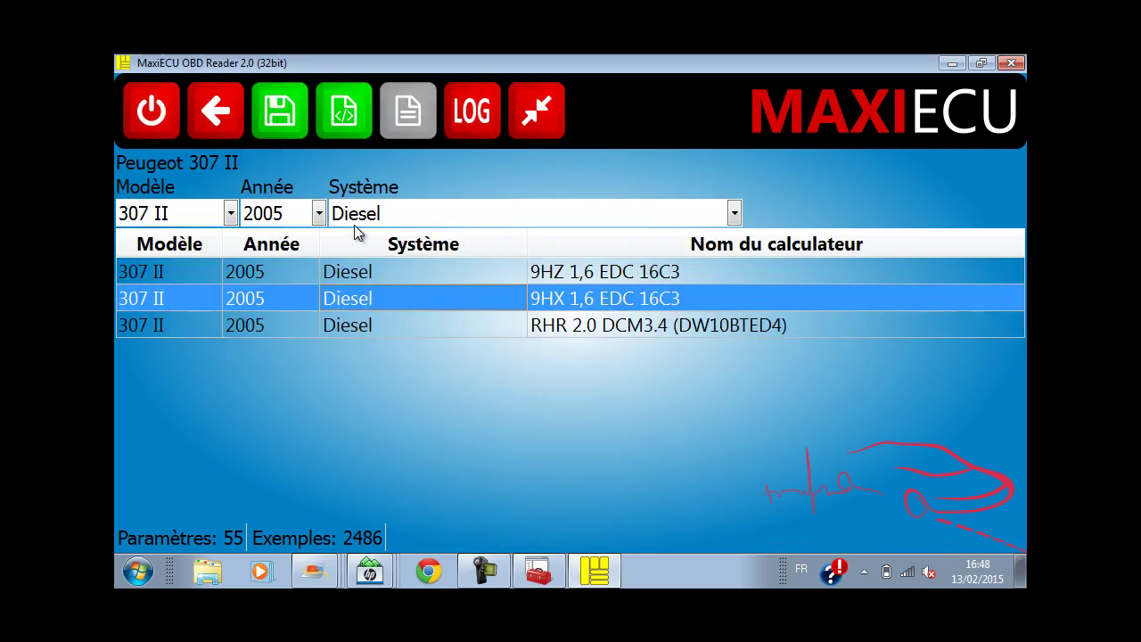
Filter the control units by the system Système de freinage and connect to ABS Bosch 8 ESP
left_click(354, 224)
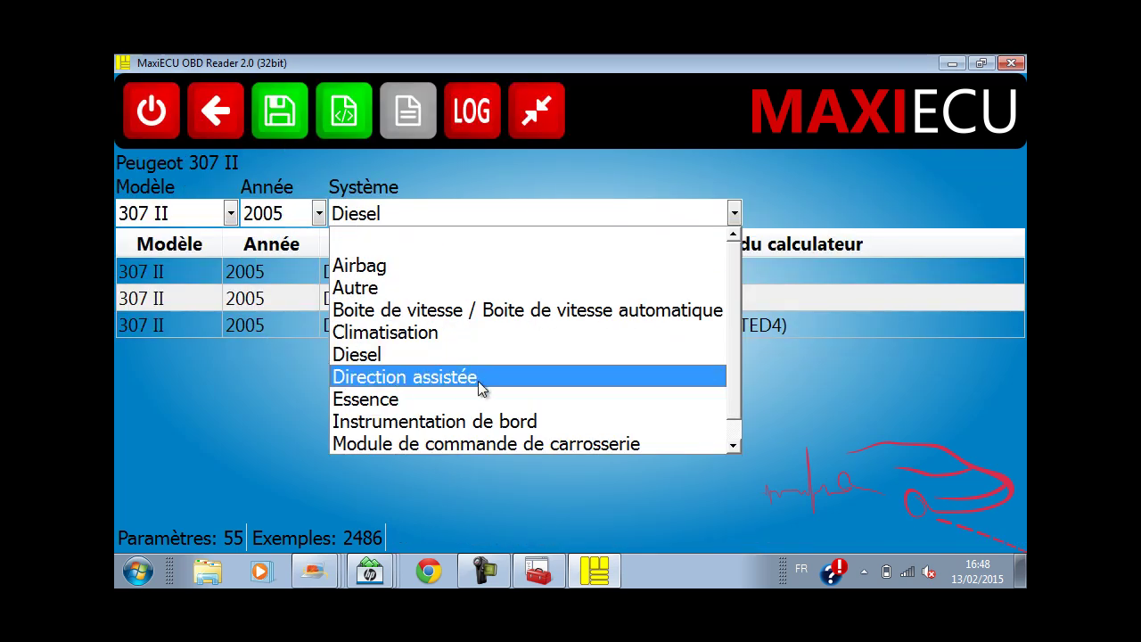
left_click_drag(737, 372, 737, 410)
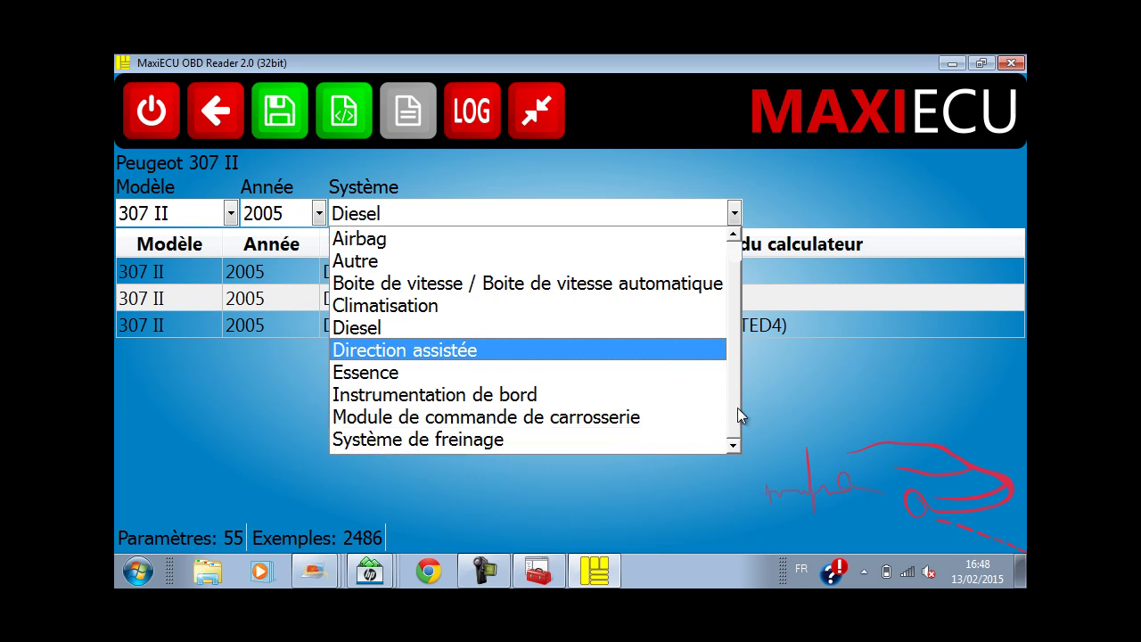
left_click(602, 442)
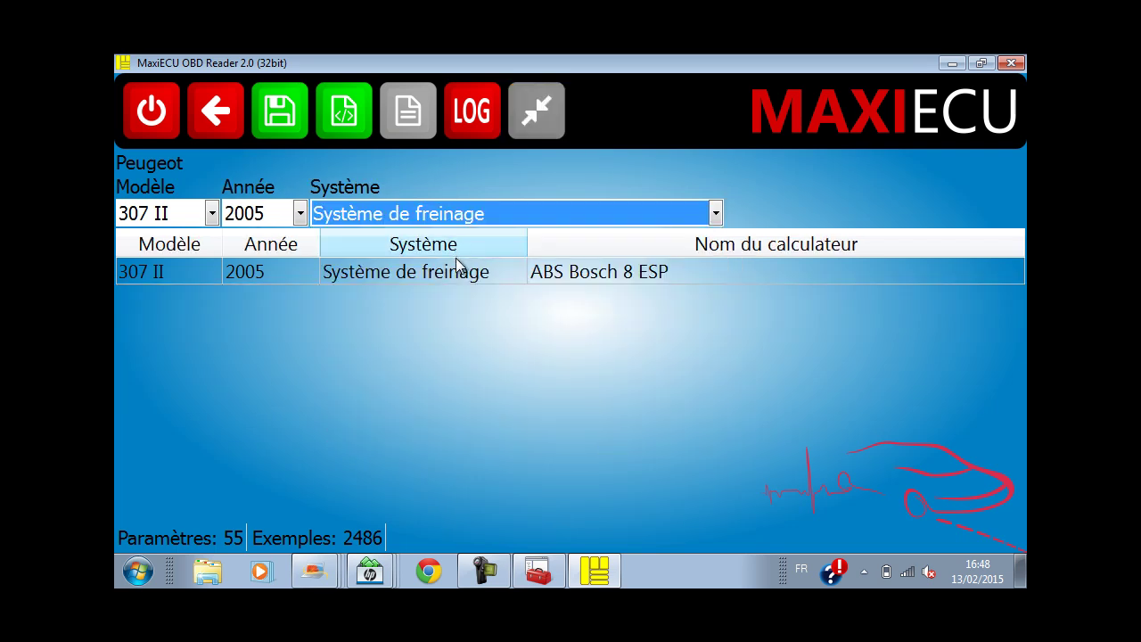
left_click(456, 272)
left_click(540, 113)
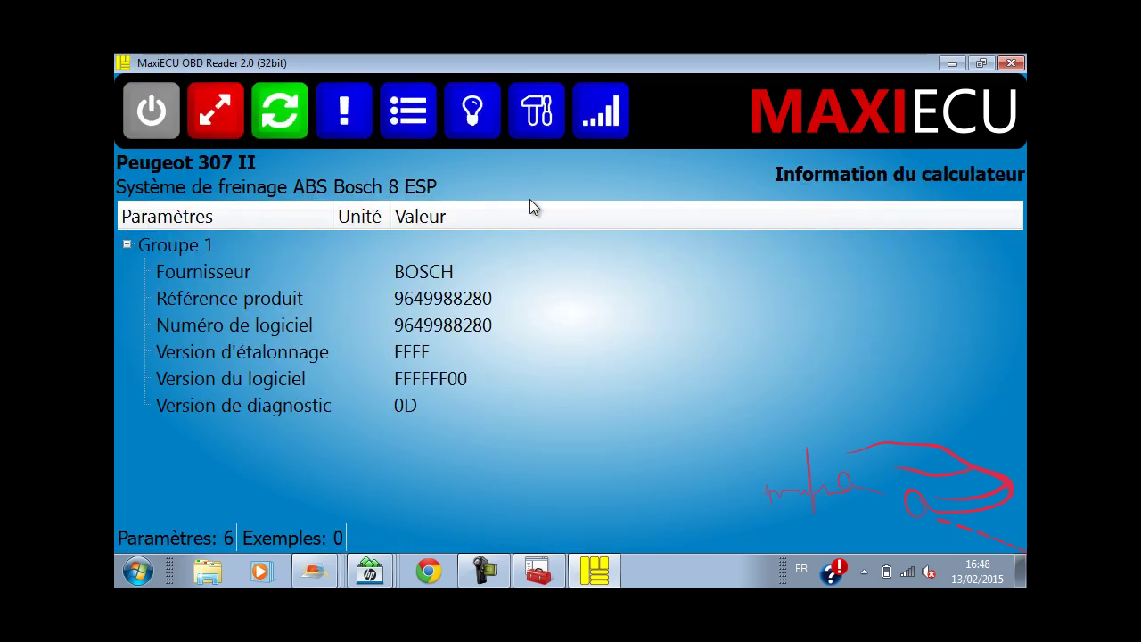
Examine the available adaptations and tests of the ABS Bosch 8 ESP control unit, and disconnect from it
left_click(532, 129)
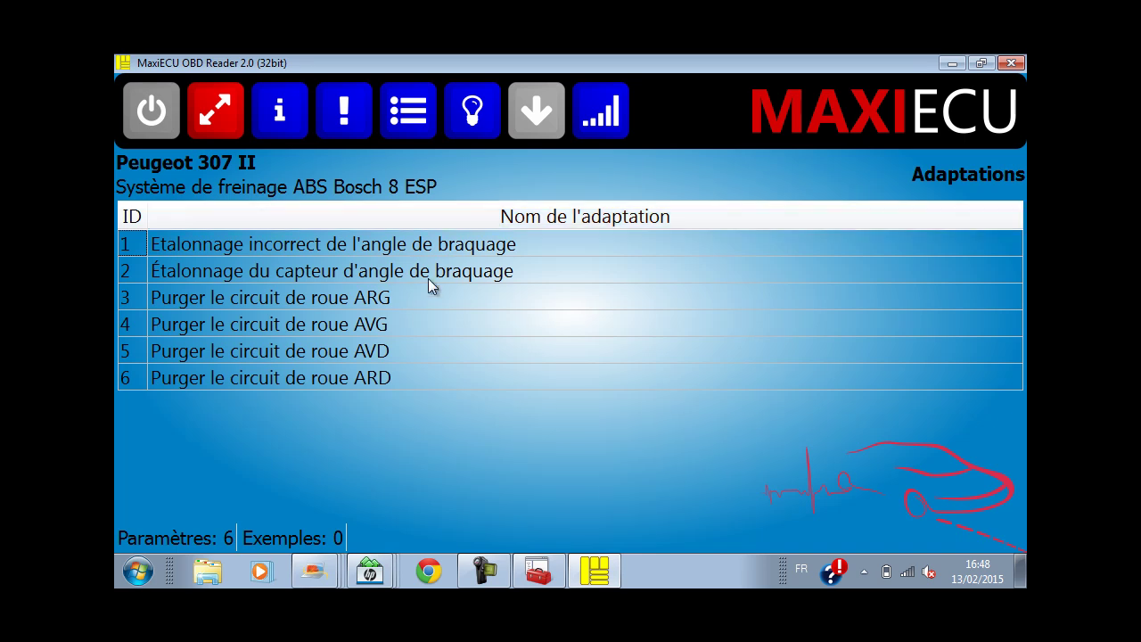
left_click(372, 299)
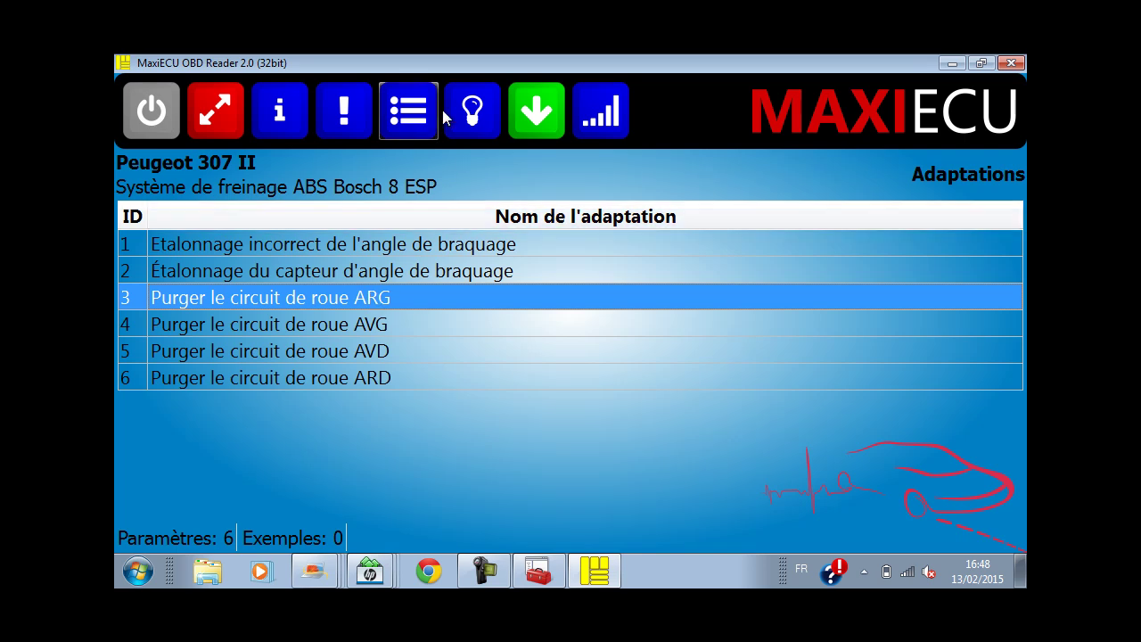
left_click(478, 115)
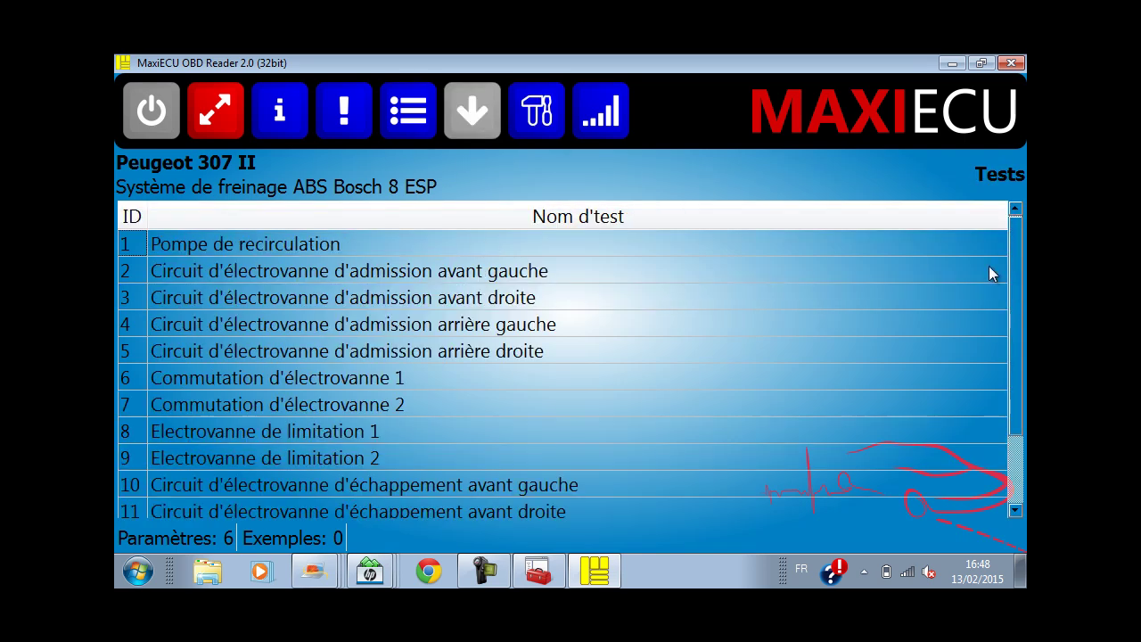
left_click_drag(1009, 266, 990, 294)
left_click(214, 129)
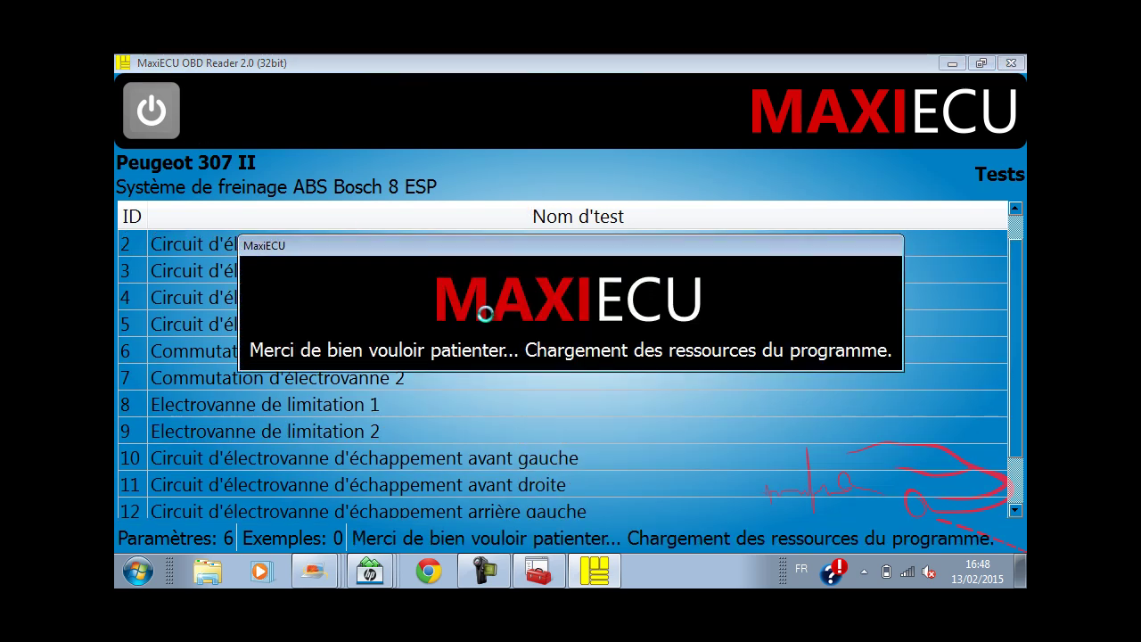
Filter the control units by the system Instrumentation de bord and connect to Multifunction display - Borg
left_click(426, 211)
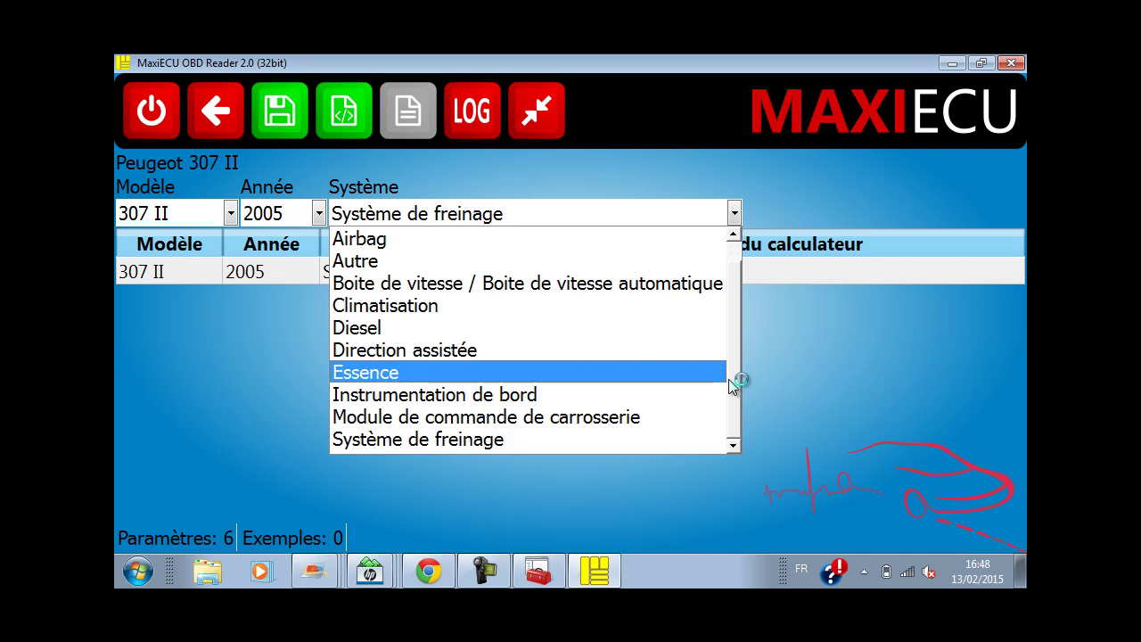
left_click_drag(728, 385, 729, 347)
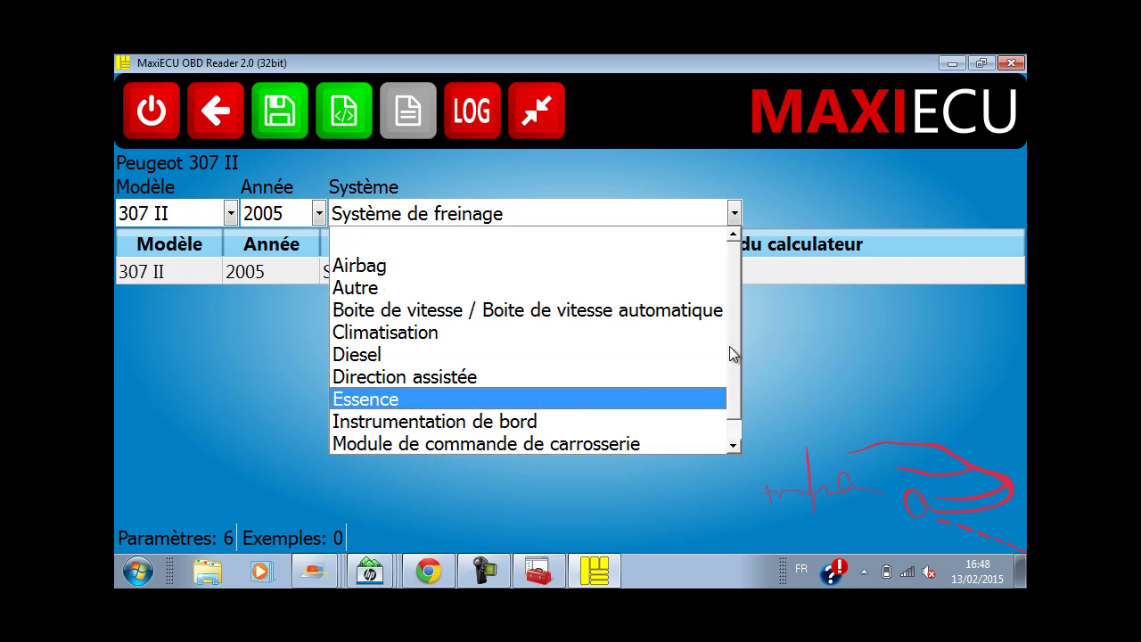
left_click(506, 421)
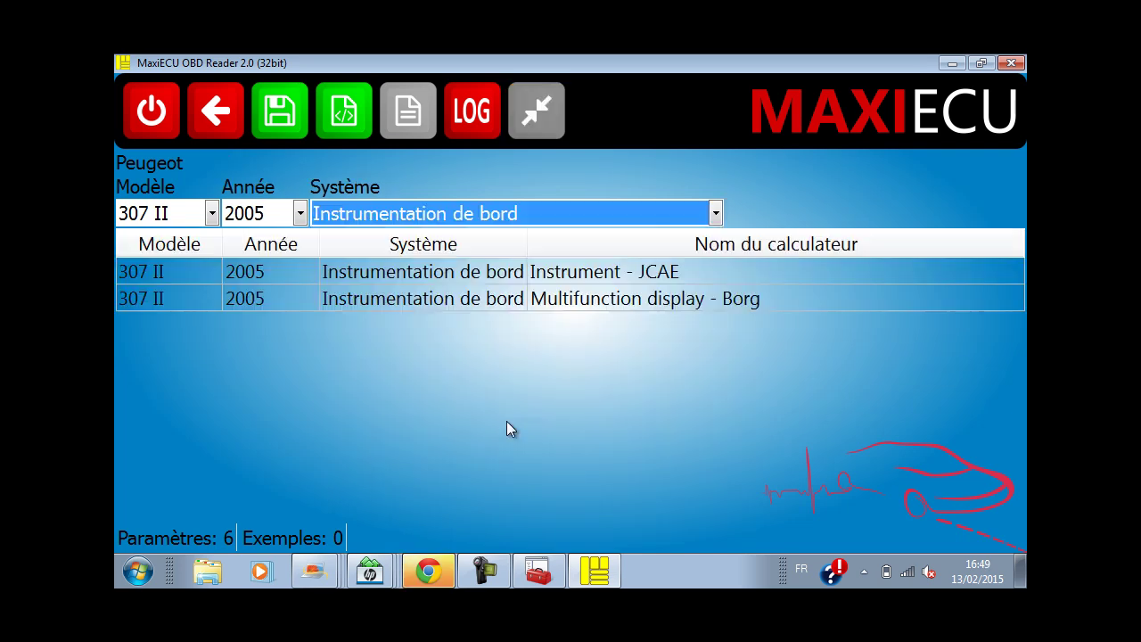
left_click(443, 300)
left_click(533, 118)
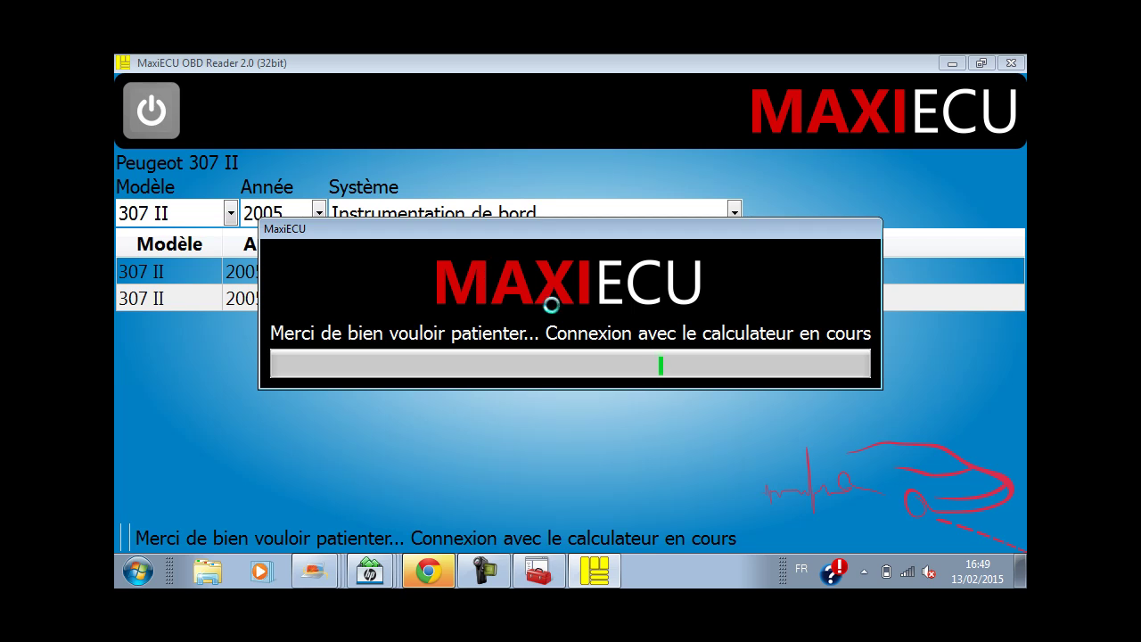
Examine the multifunction display's real-time parameters, including the Groupe 4 button states, and disconnect from the unit
left_click(404, 132)
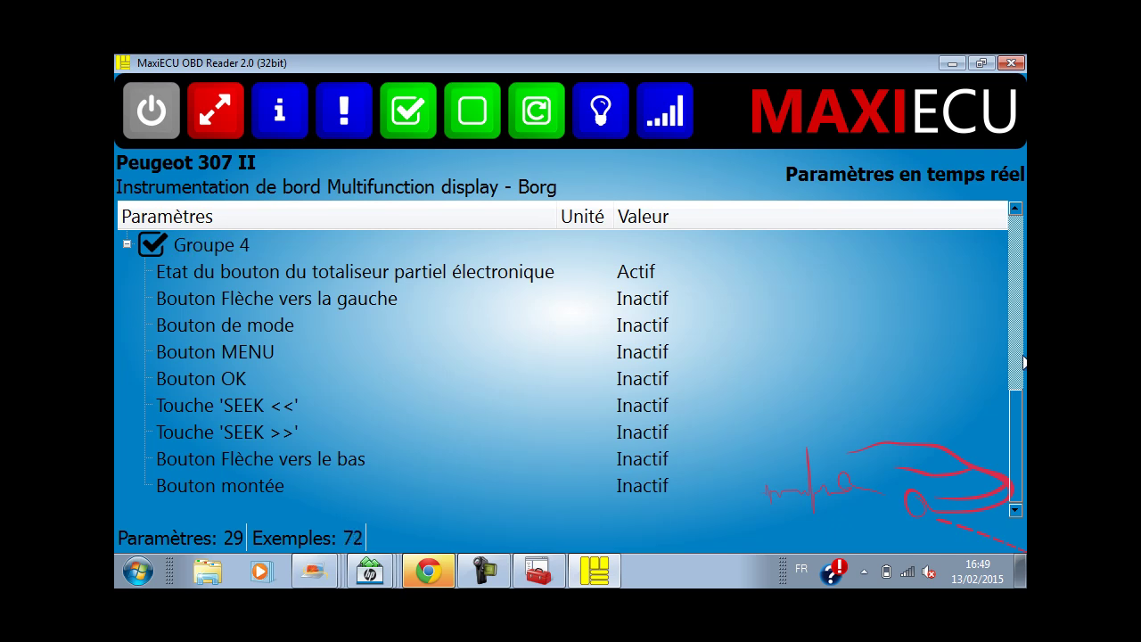
mouse_move(1015, 415)
left_mouse_down()
mouse_move(1016, 263)
mouse_move(1005, 426)
left_mouse_up()
left_click(224, 129)
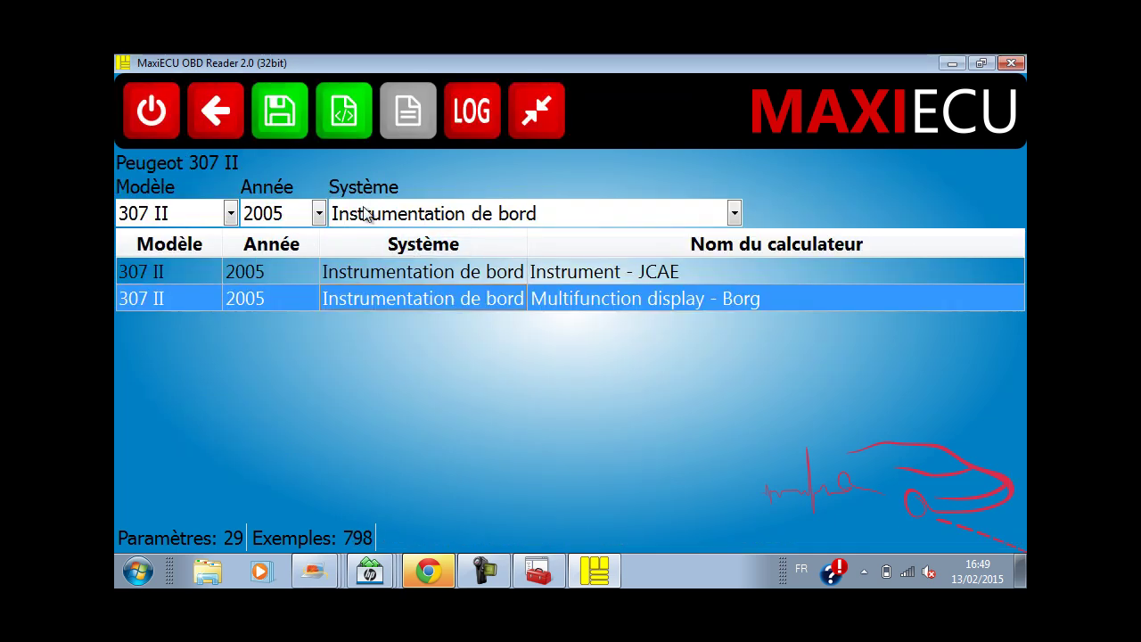
Filter the control units by the system Airbag and connect to Airbag - Autoliv
left_click(372, 219)
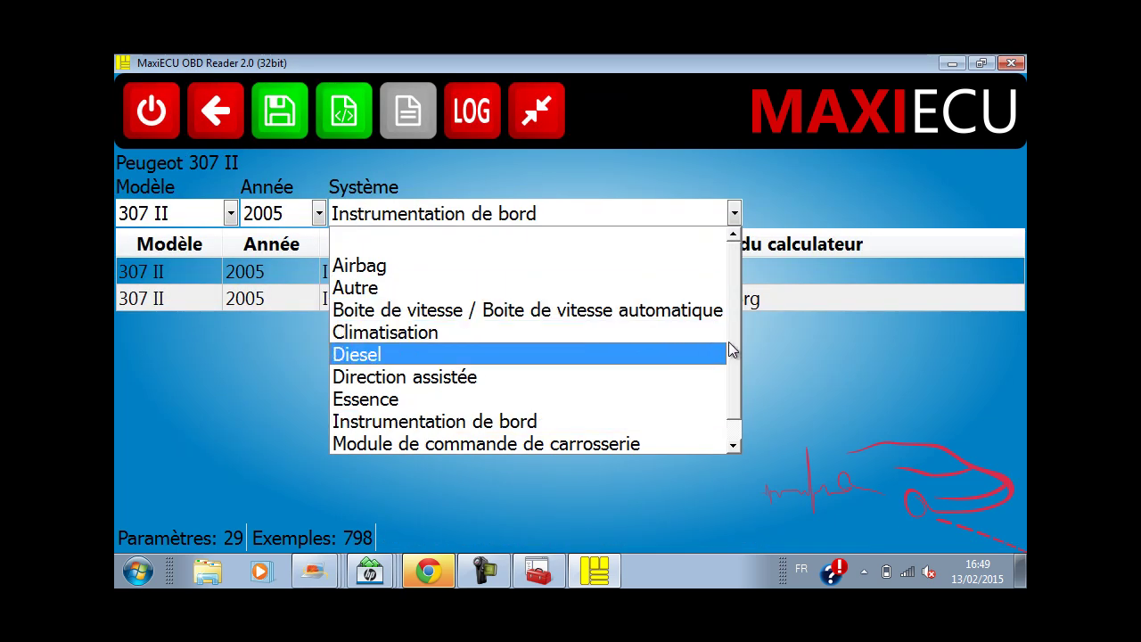
scroll(734, 341, "down", 1)
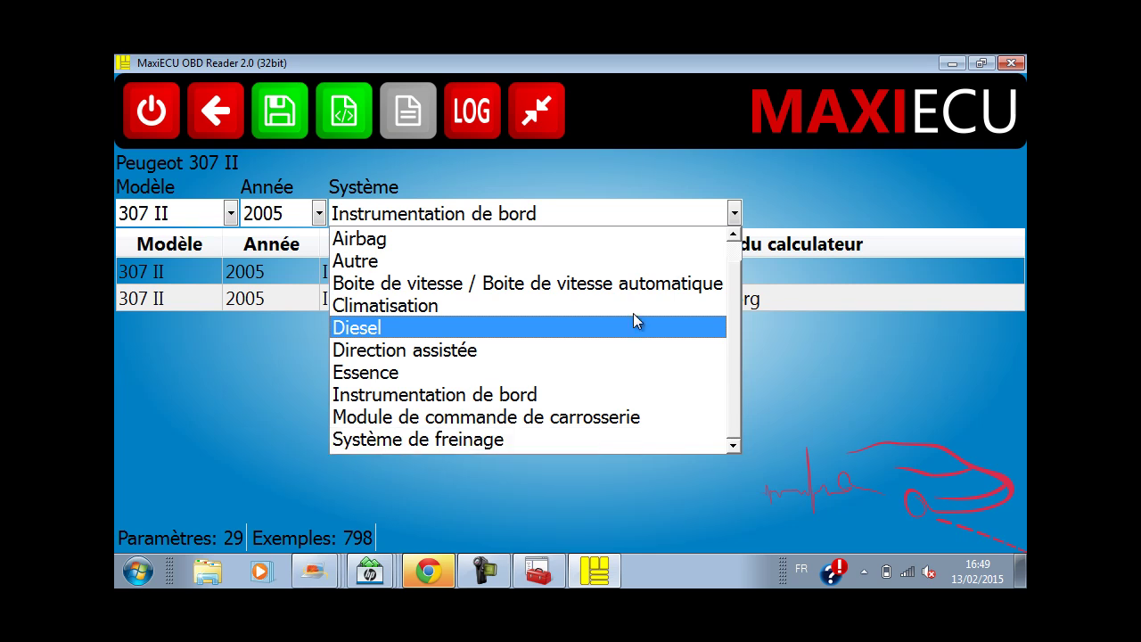
left_click(424, 232)
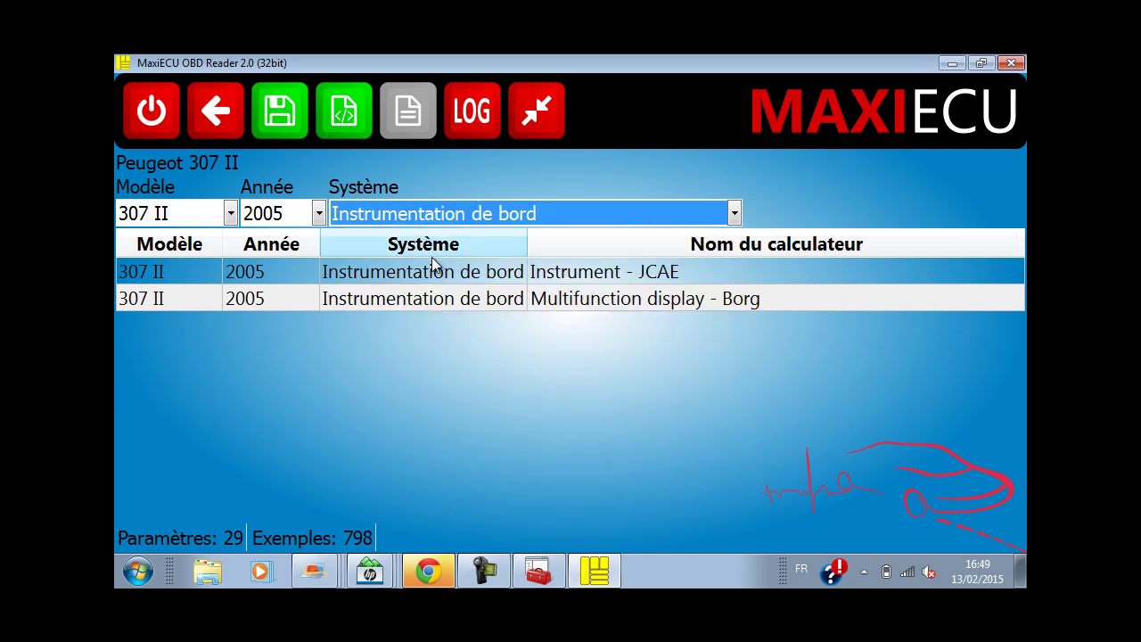
left_click(412, 220)
left_click(402, 240)
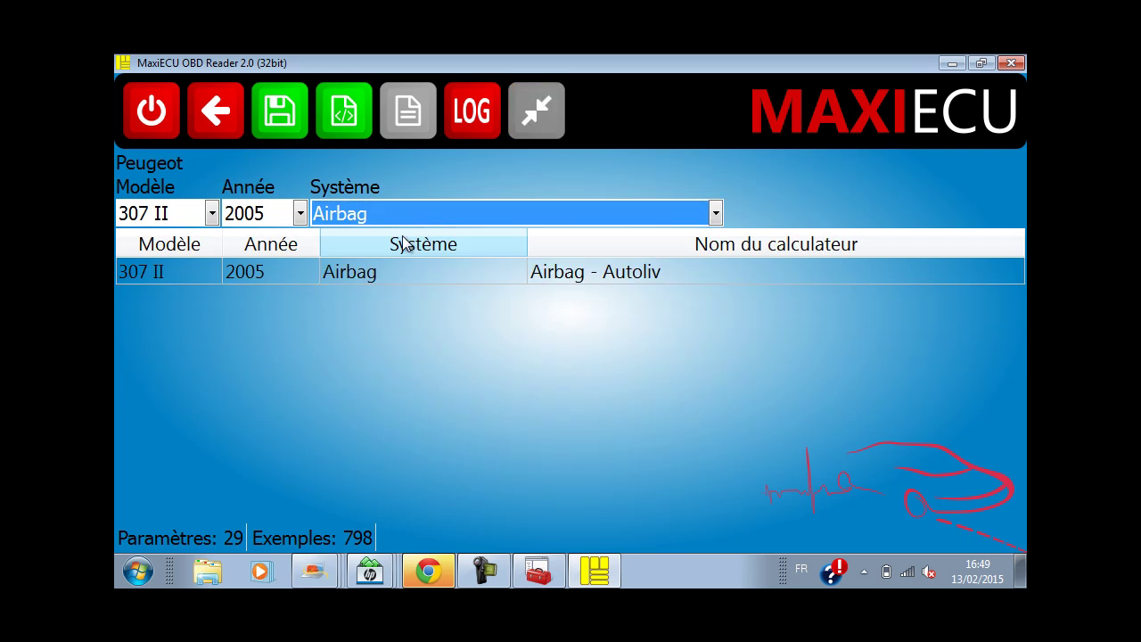
left_click(540, 114)
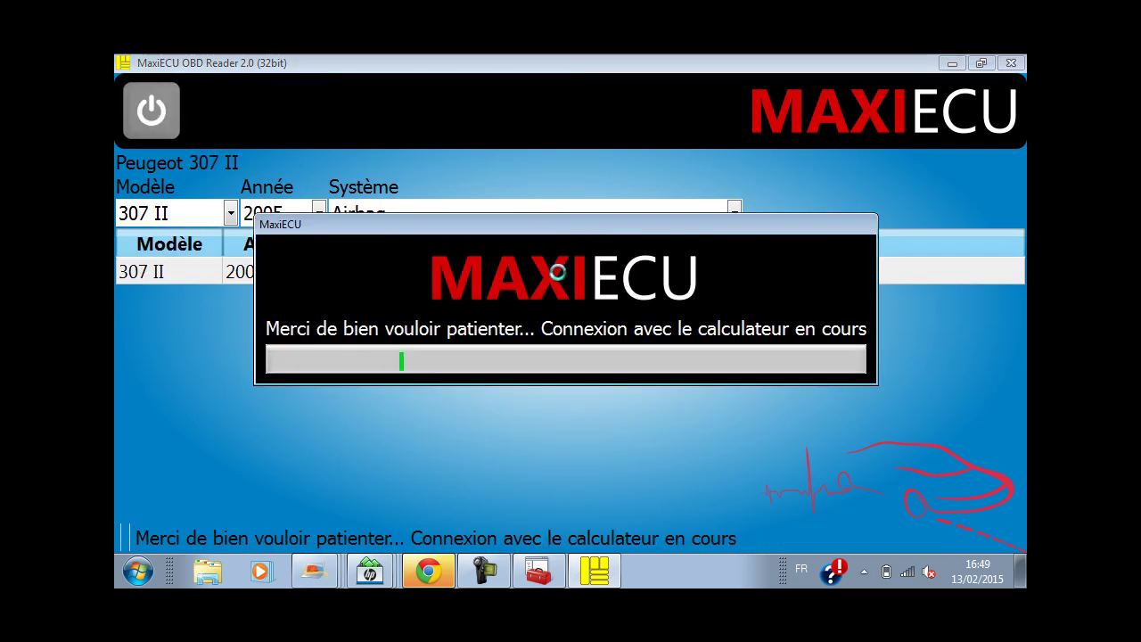
Display the airbag control unit's real-time parameters and examine the values in Groupe 3 and Groupe 1
left_click(409, 110)
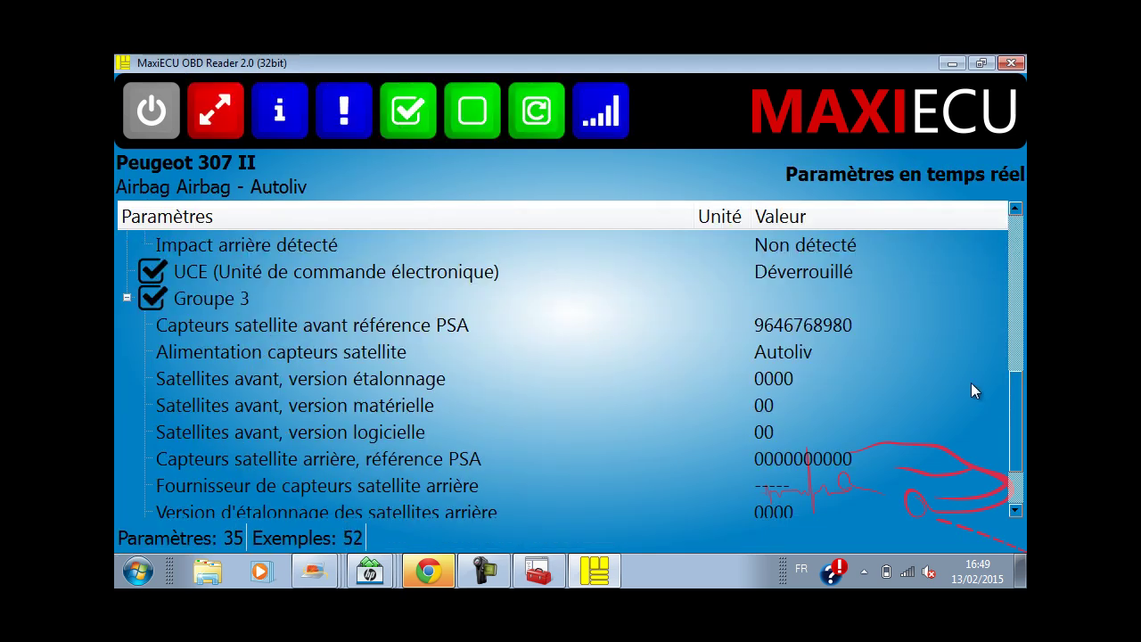
left_click_drag(1017, 398, 1020, 276)
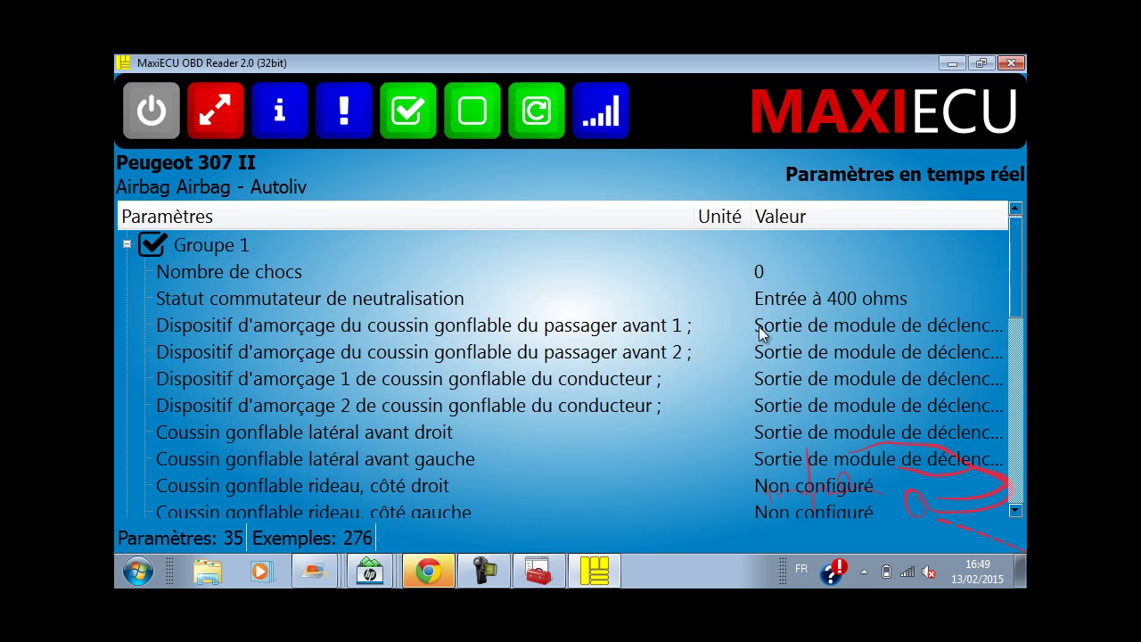
left_click(483, 570)
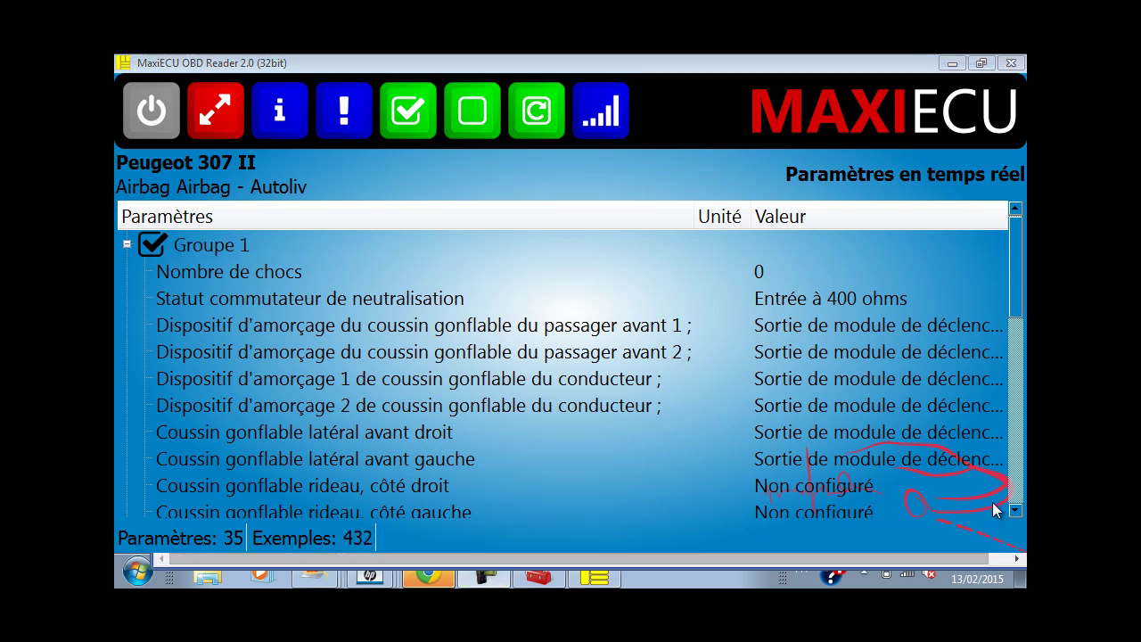